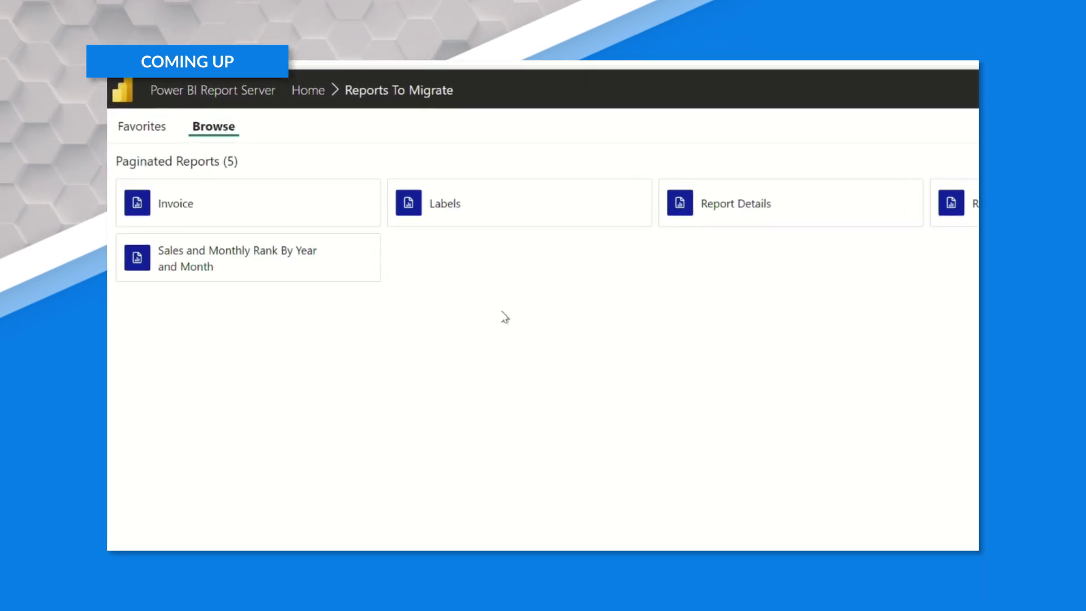
Step: Open the More info actions menu on the Invoice report tile
{"action": "left_click", "coordinate": [361, 213]}
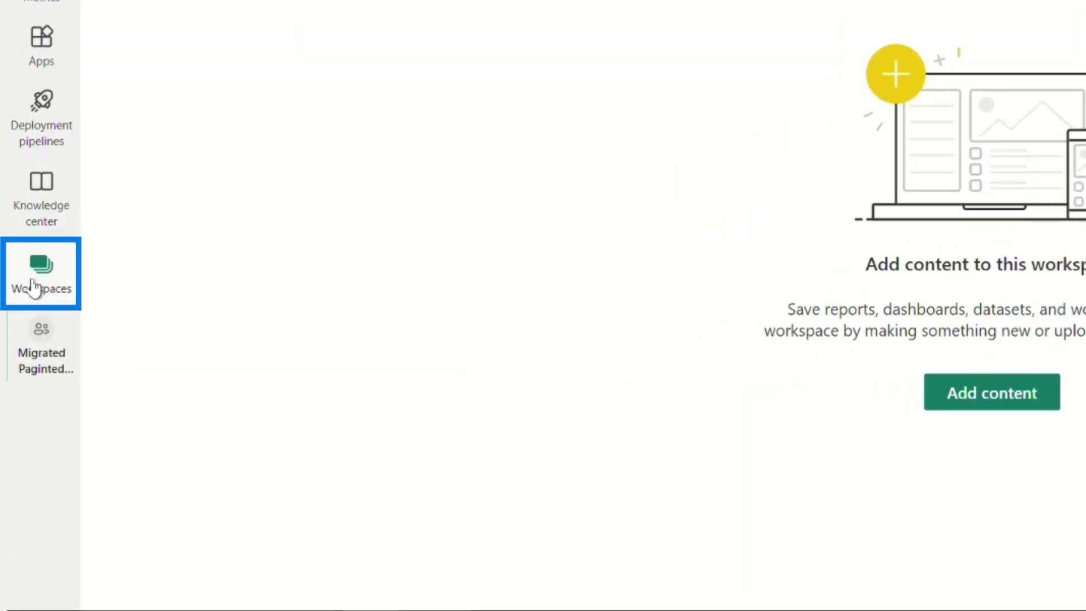
Step: Check in the Workspaces list that Migrated Paginated Reports is empty, then return to Reports To Migrate
{"action": "left_click", "coordinate": [34, 289]}
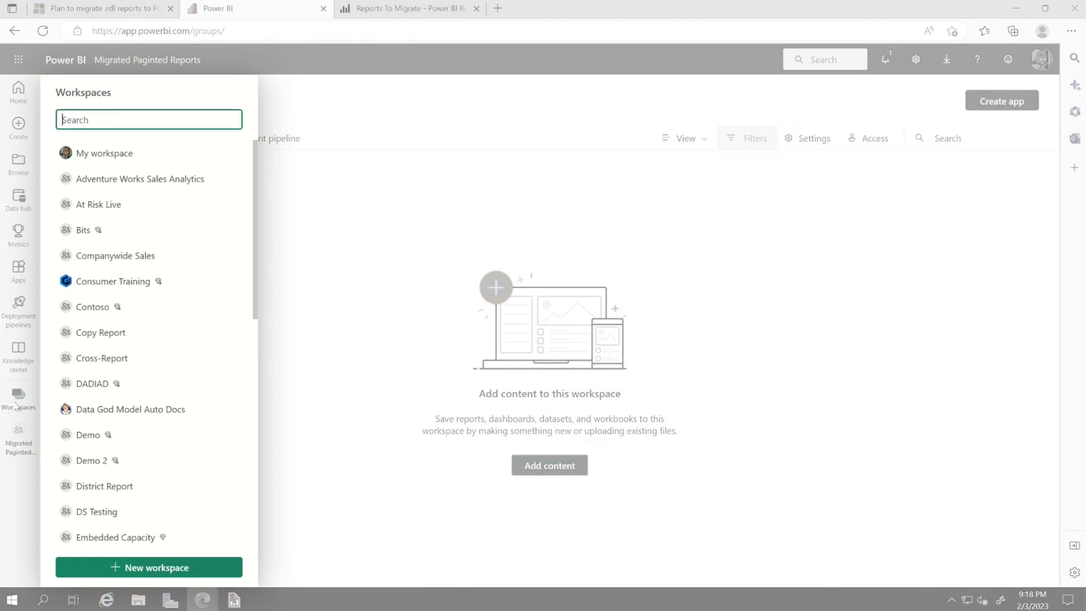
{"action": "scroll", "coordinate": [153, 367], "scroll_direction": "down", "scroll_amount": 5}
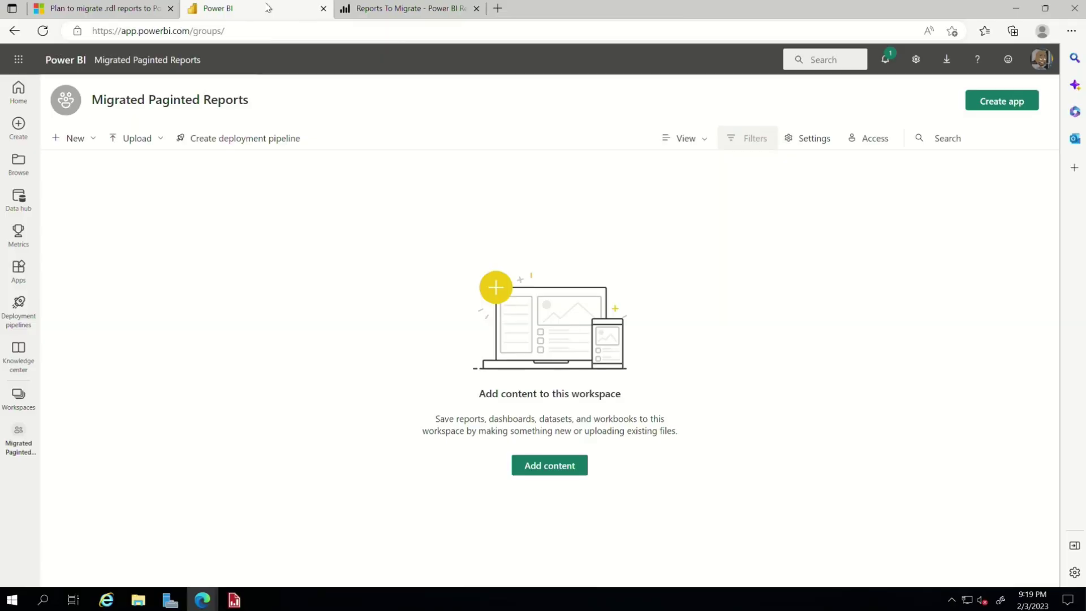
{"action": "left_click", "coordinate": [398, 8]}
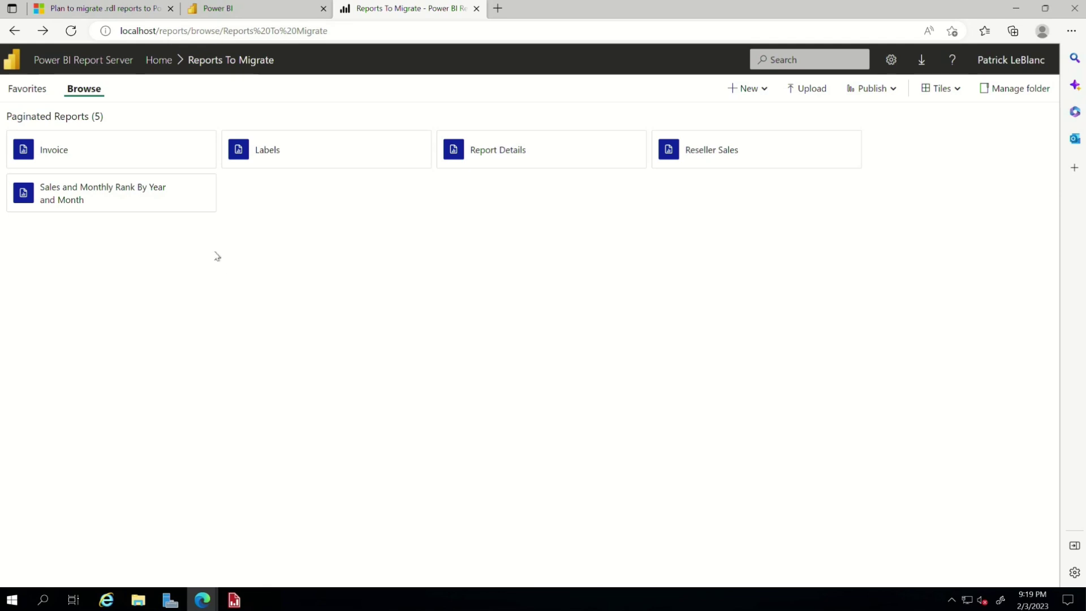
{"action": "mouse_move", "coordinate": [175, 151]}
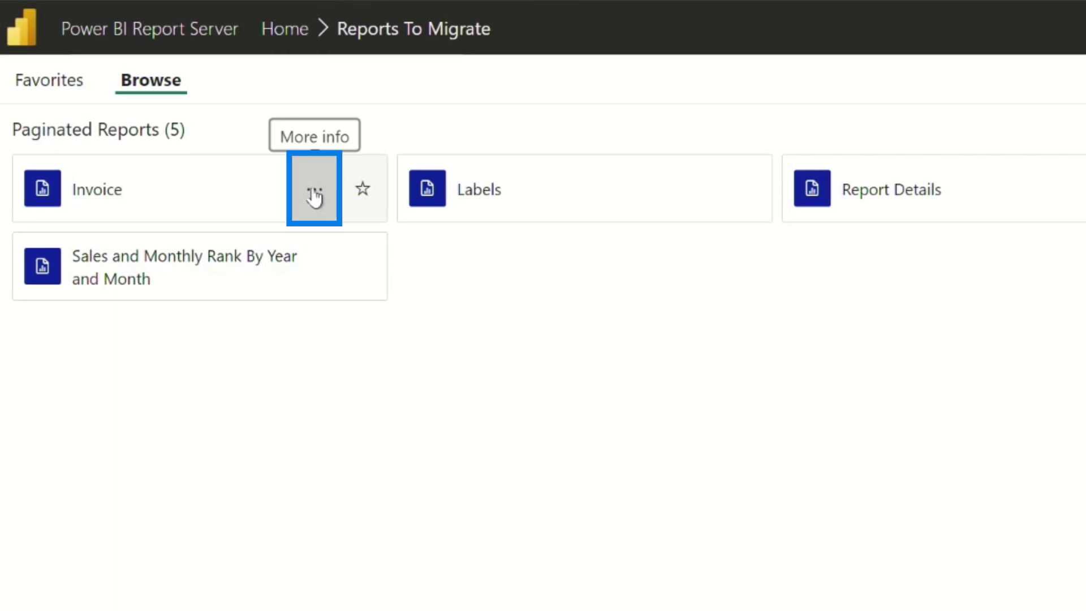
{"action": "left_click", "coordinate": [315, 198]}
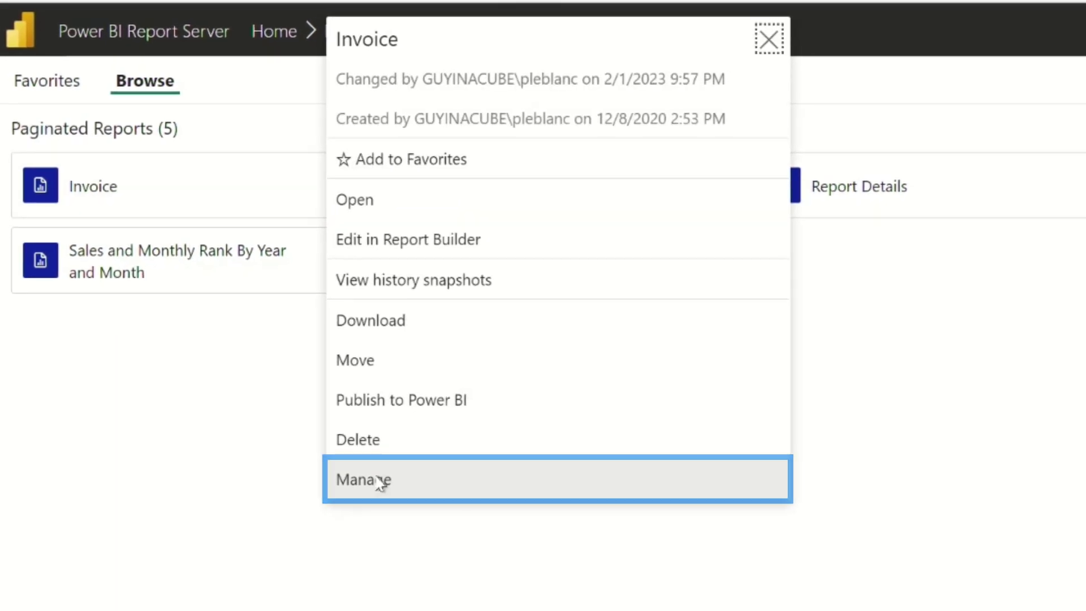
{"action": "left_click", "coordinate": [380, 481]}
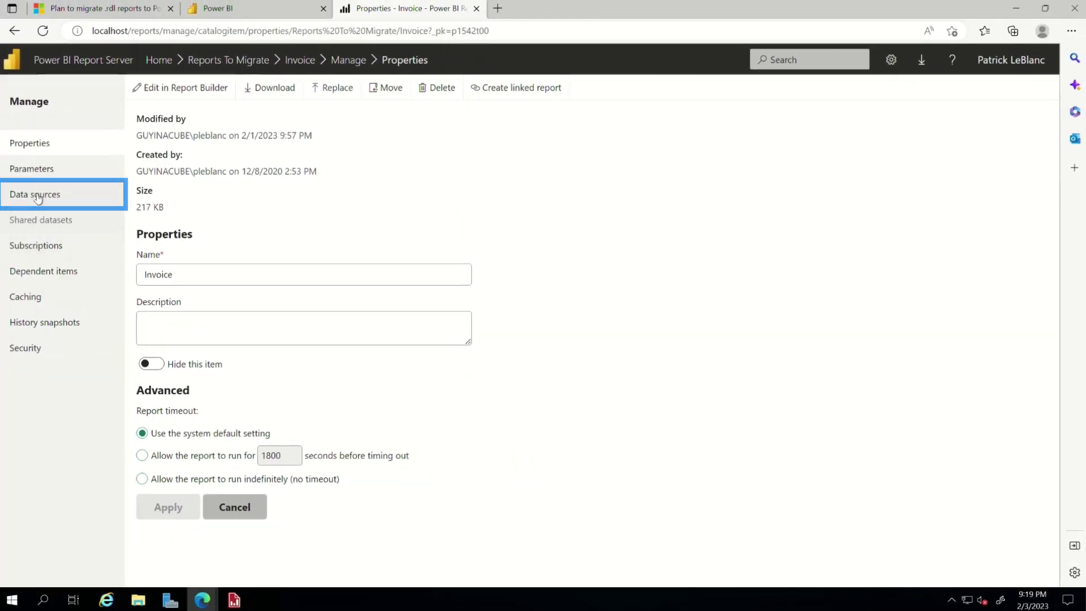
{"action": "left_click", "coordinate": [37, 197]}
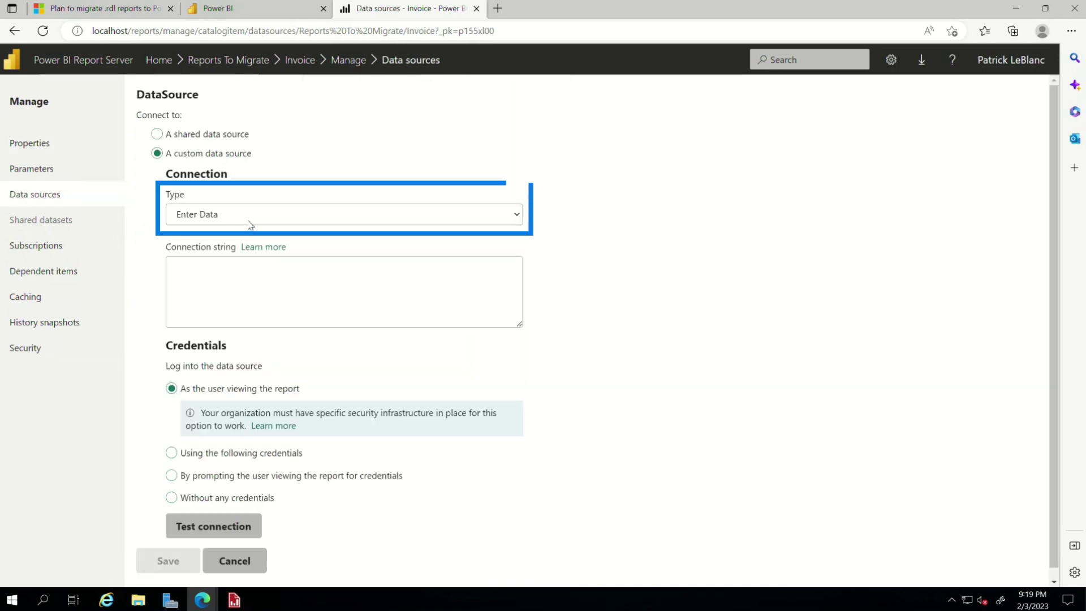
{"action": "left_click", "coordinate": [201, 63]}
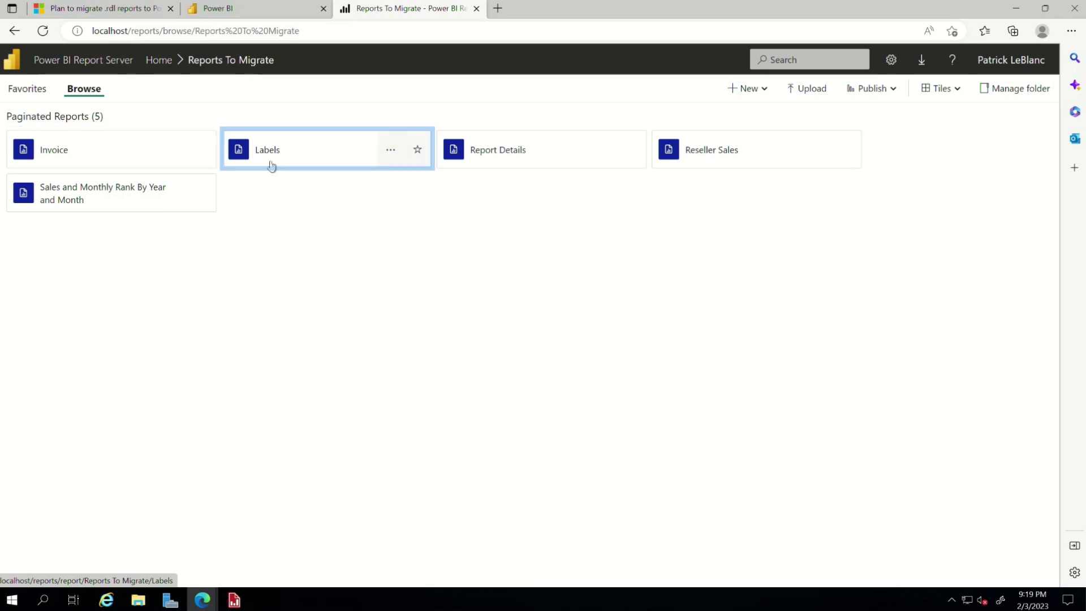
{"action": "left_click", "coordinate": [602, 160]}
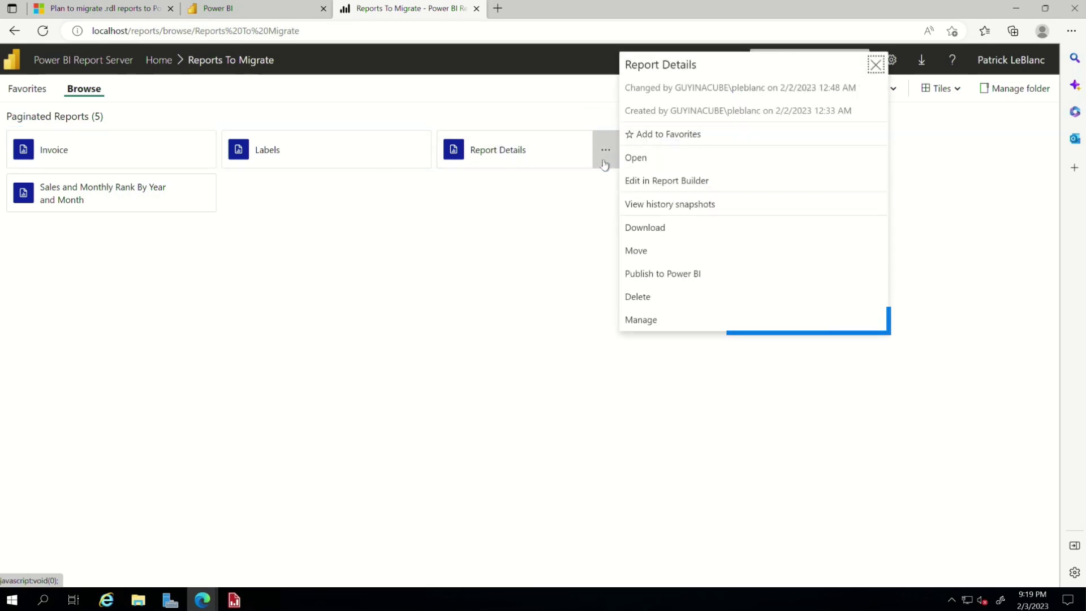
{"action": "left_click", "coordinate": [645, 320]}
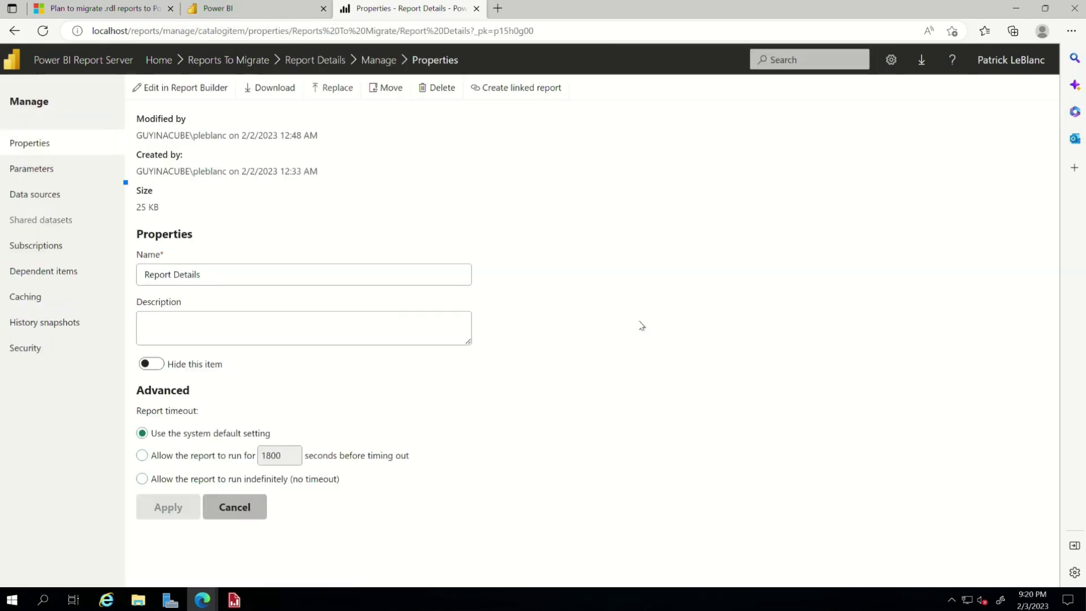
{"action": "left_click", "coordinate": [33, 199]}
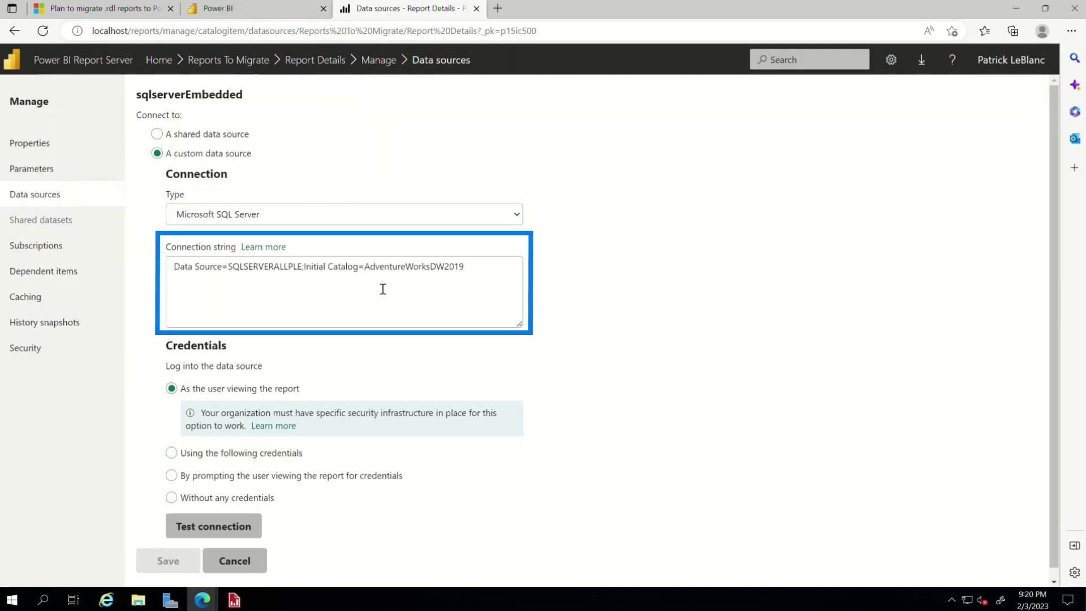
{"action": "left_click", "coordinate": [208, 61]}
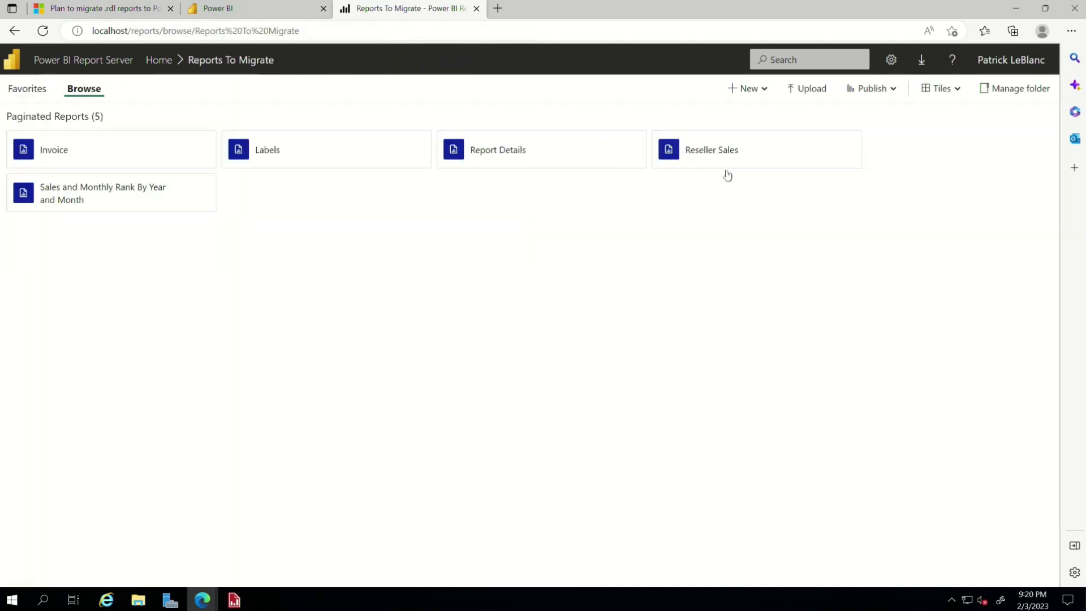
{"action": "left_click", "coordinate": [821, 149]}
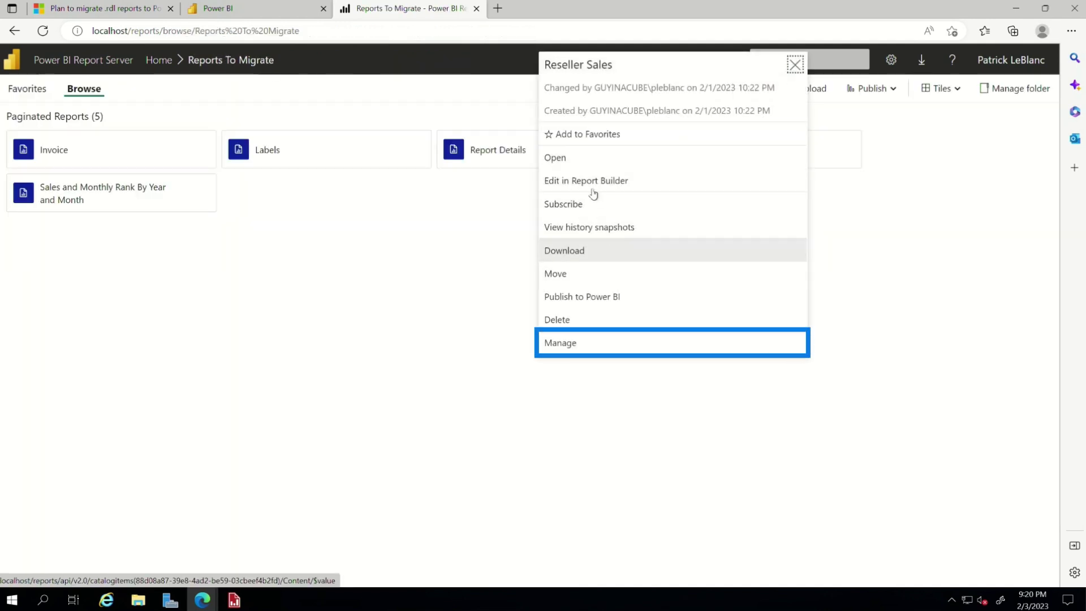
{"action": "left_click", "coordinate": [577, 346]}
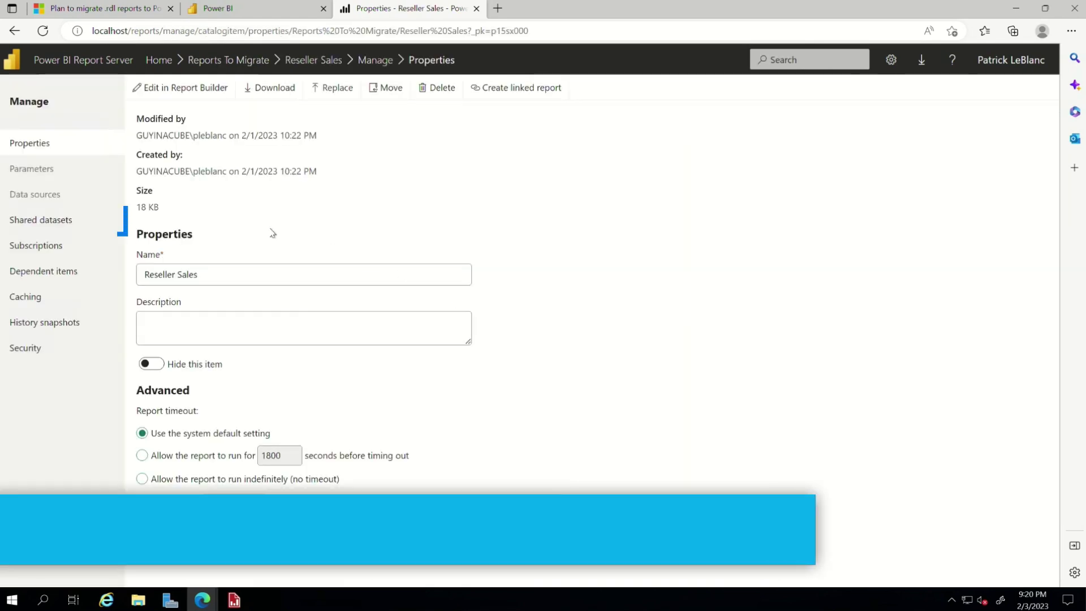
{"action": "left_click", "coordinate": [33, 226]}
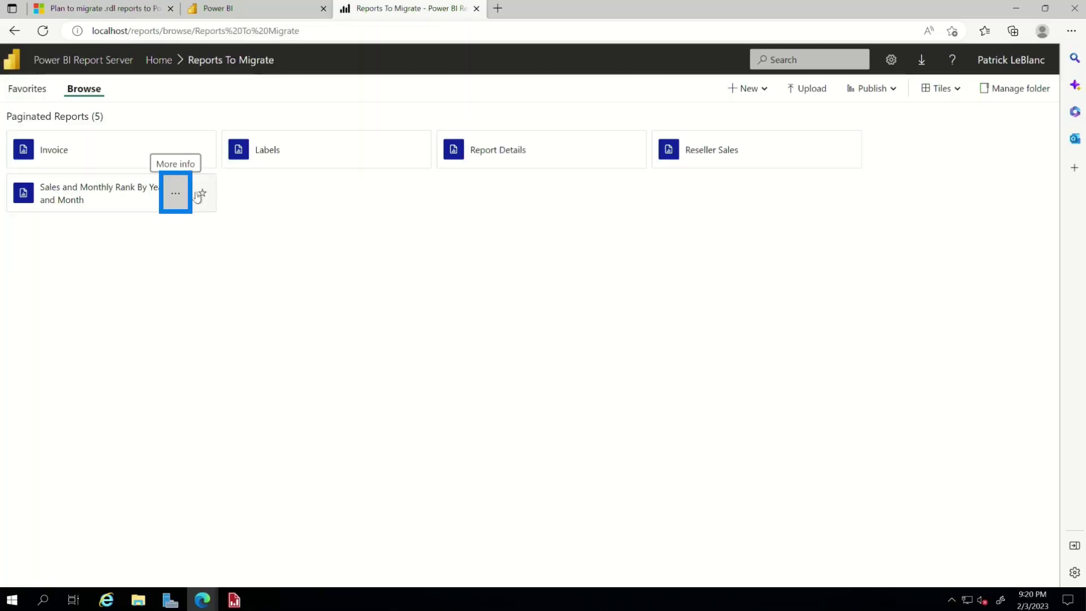
{"action": "left_click", "coordinate": [176, 195]}
{"action": "left_click", "coordinate": [205, 341]}
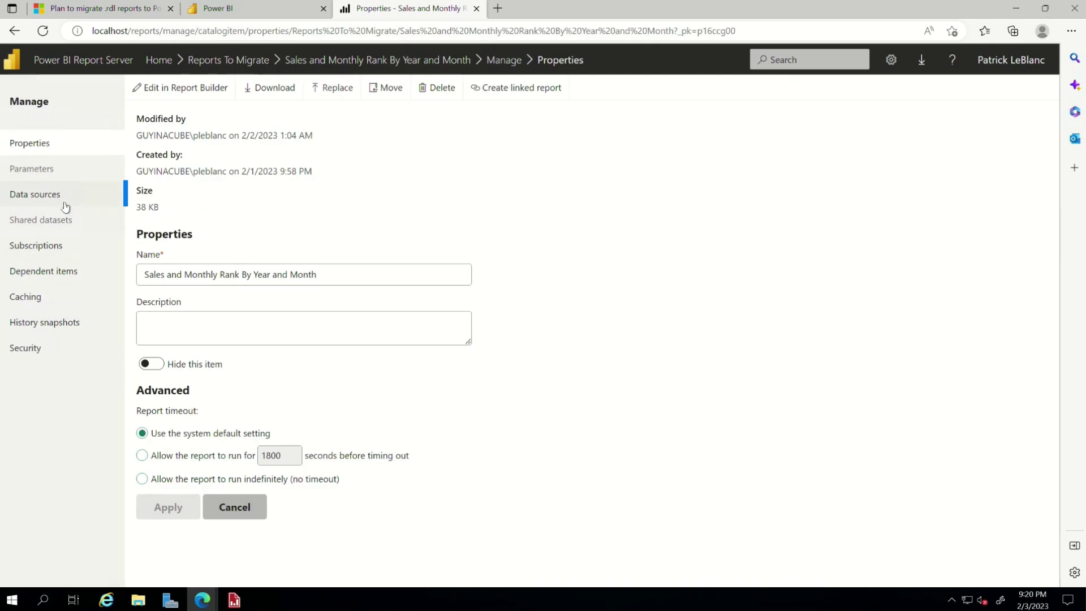
{"action": "left_click", "coordinate": [66, 205]}
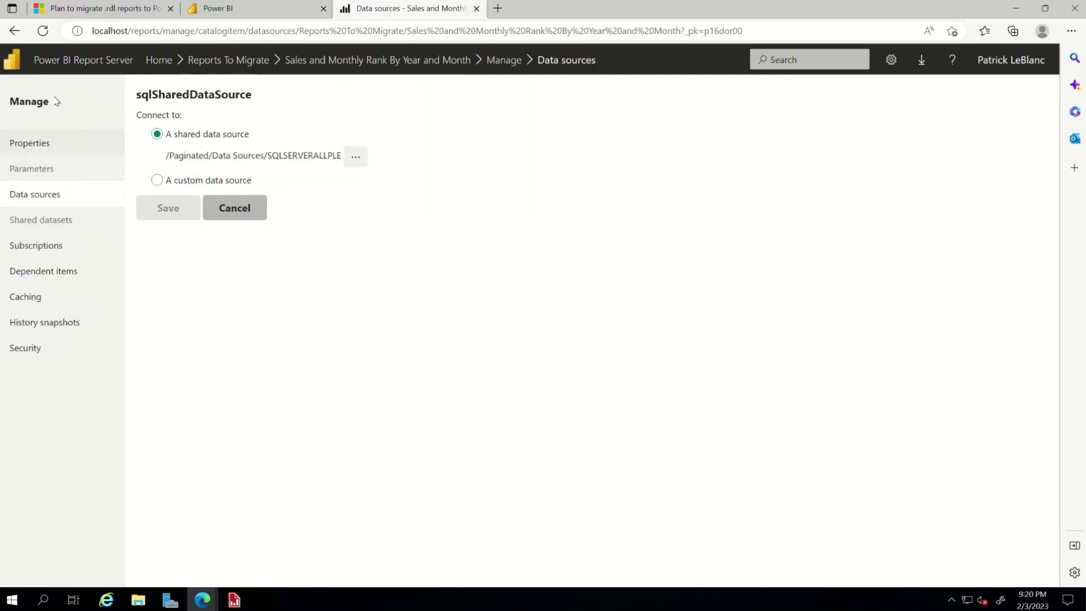
{"action": "left_click", "coordinate": [241, 61]}
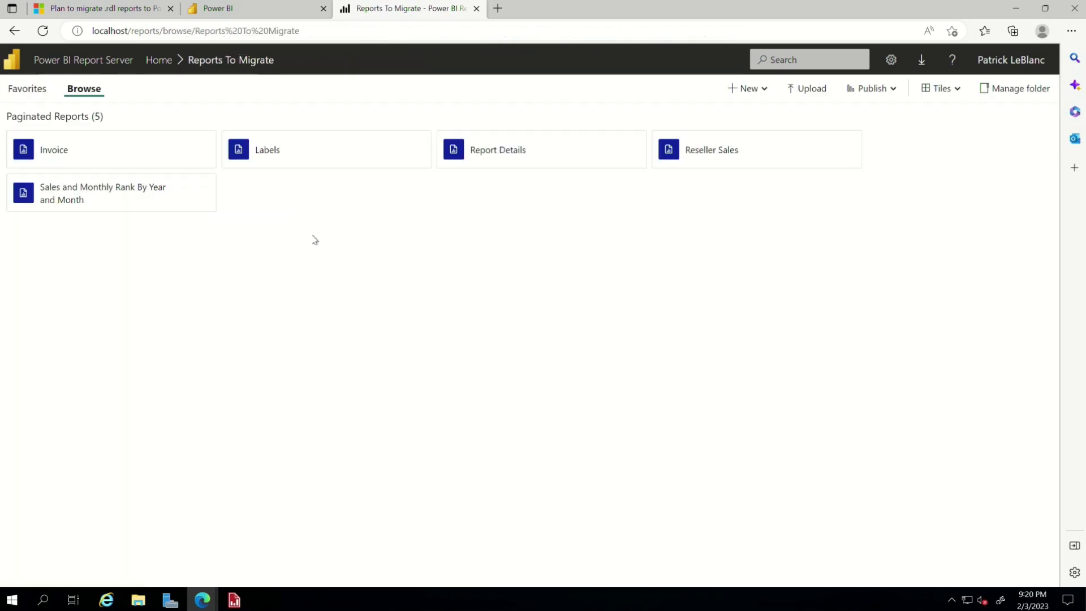
Step: Use the folder's Publish > Select reports to publish and tick the reports, starting with Invoice
{"action": "mouse_move", "coordinate": [185, 158]}
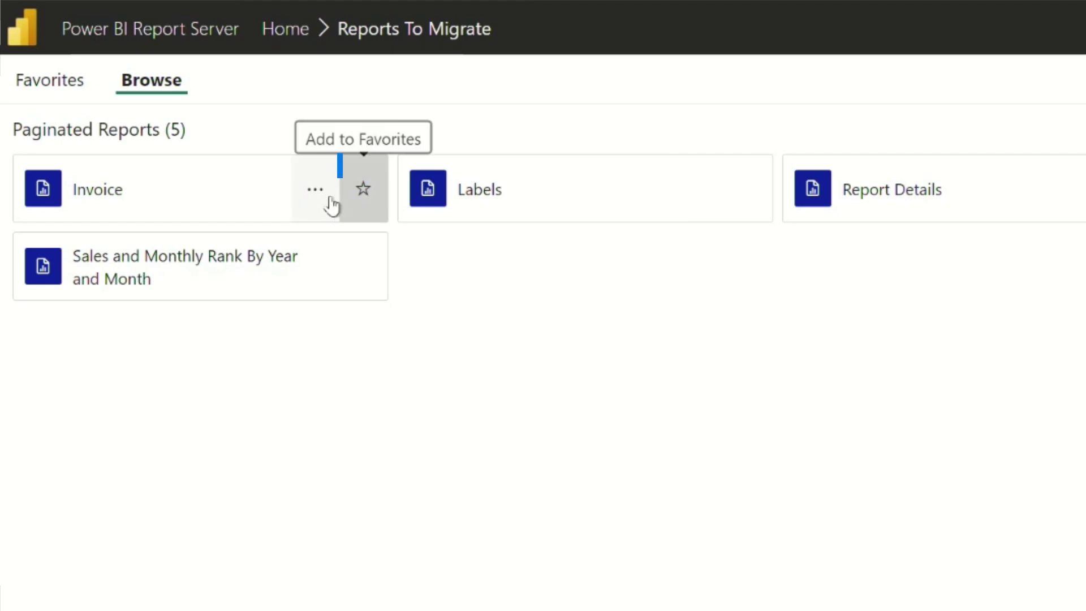
{"action": "left_click", "coordinate": [315, 196]}
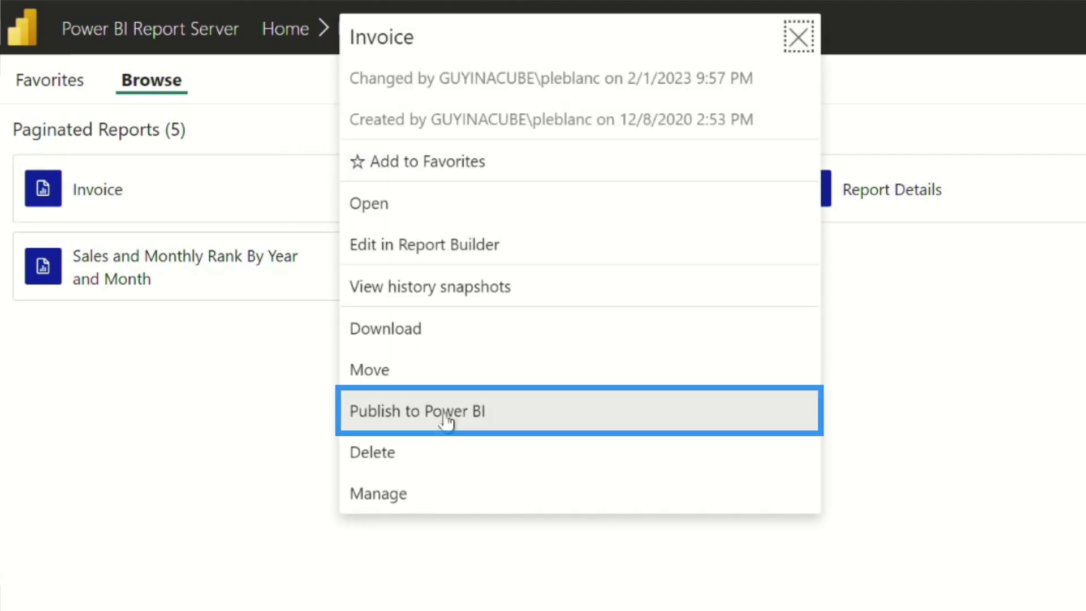
{"action": "key", "text": "Escape"}
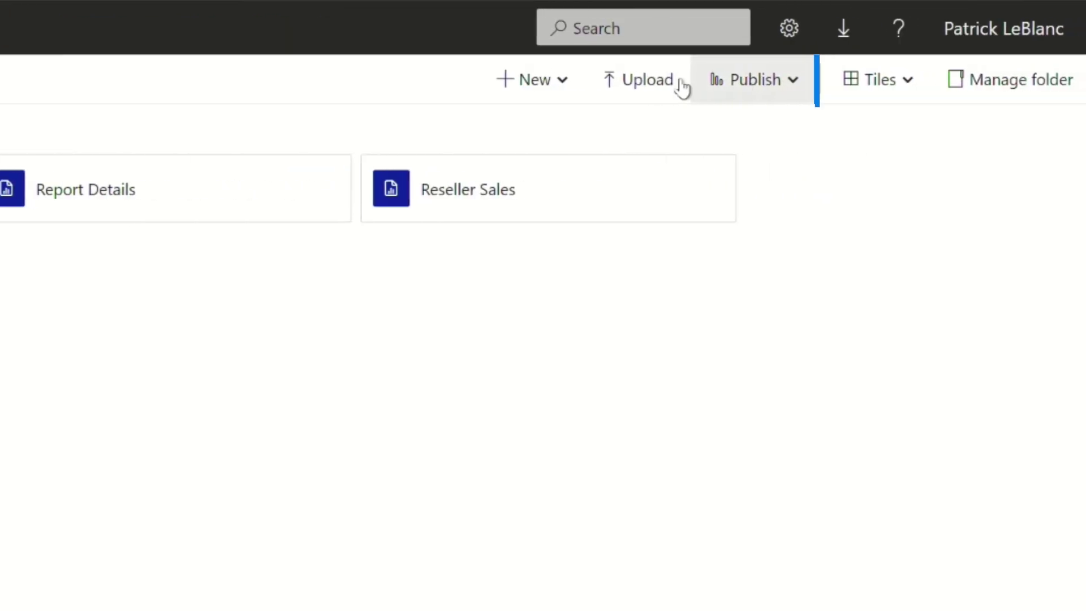
{"action": "left_click", "coordinate": [788, 93]}
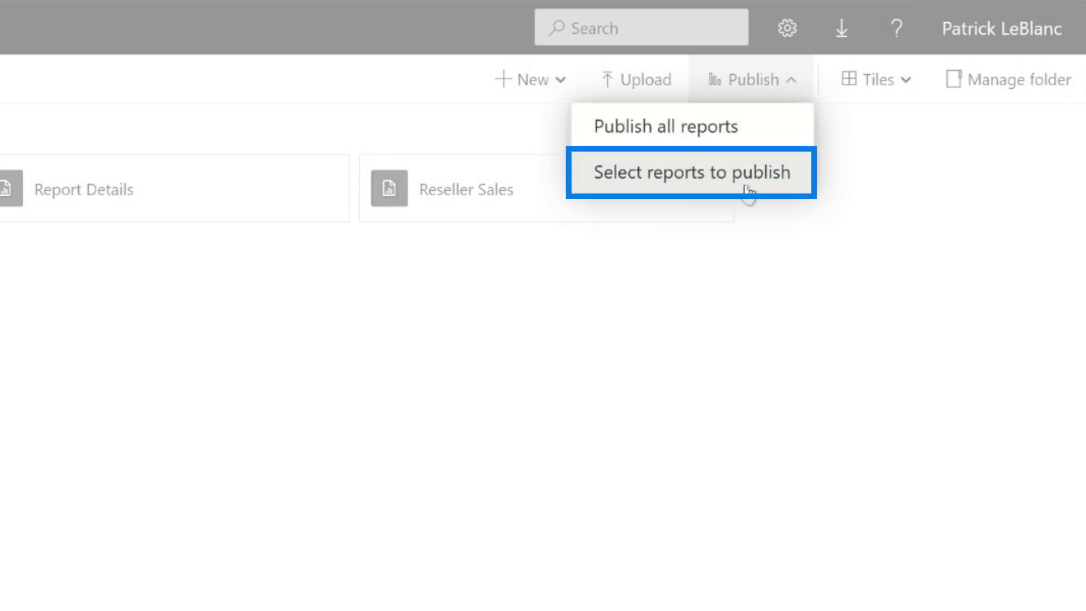
{"action": "left_click", "coordinate": [745, 178]}
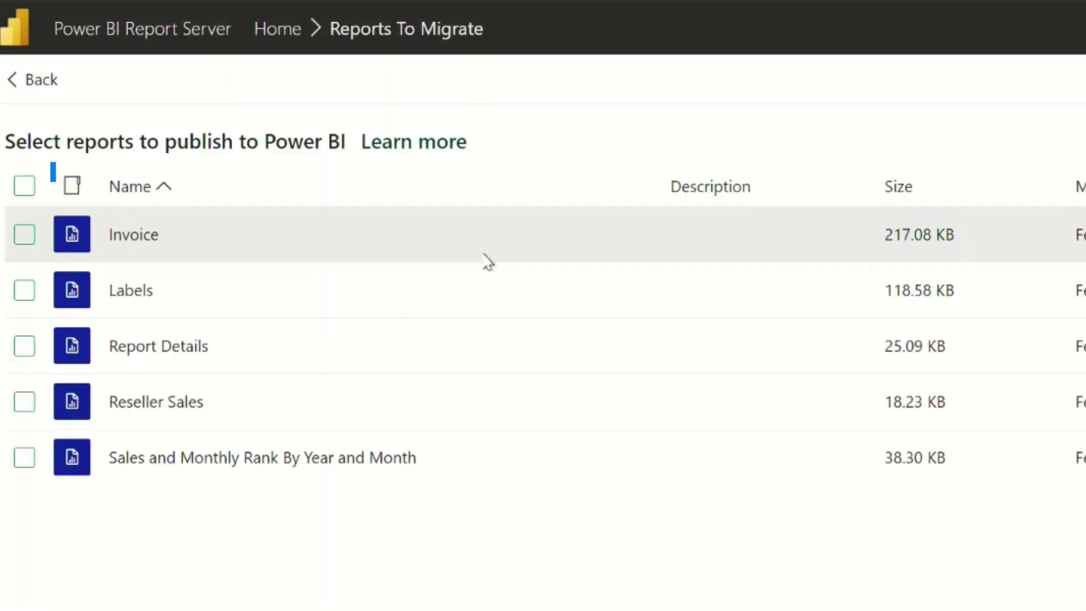
{"action": "left_click", "coordinate": [35, 238]}
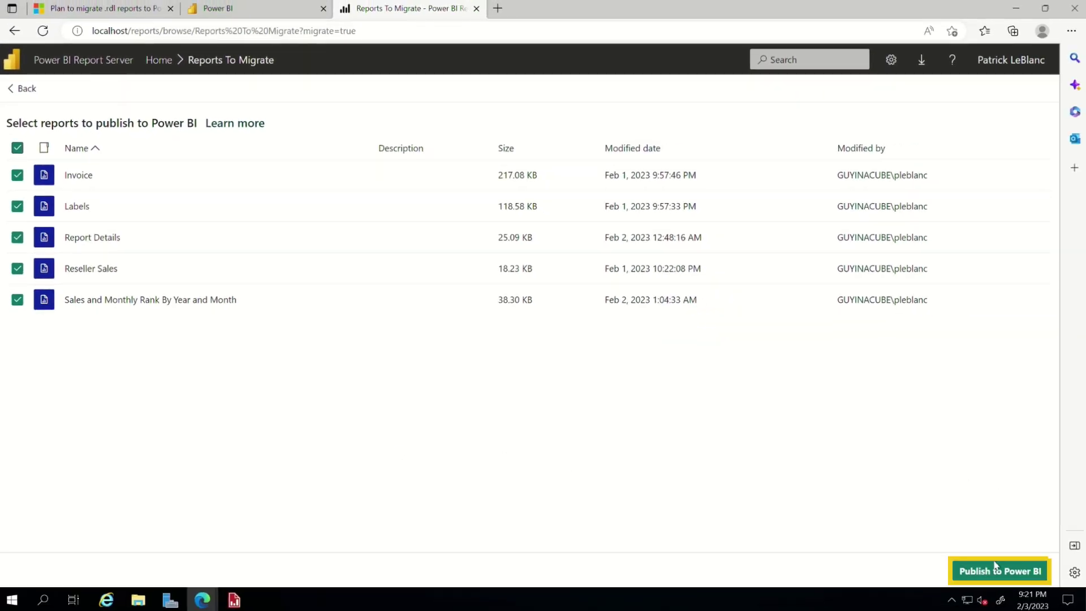
Step: Sign in and publish the reports to Migrated Paginted Reports with the General Use sensitivity label
{"action": "left_click", "coordinate": [985, 572]}
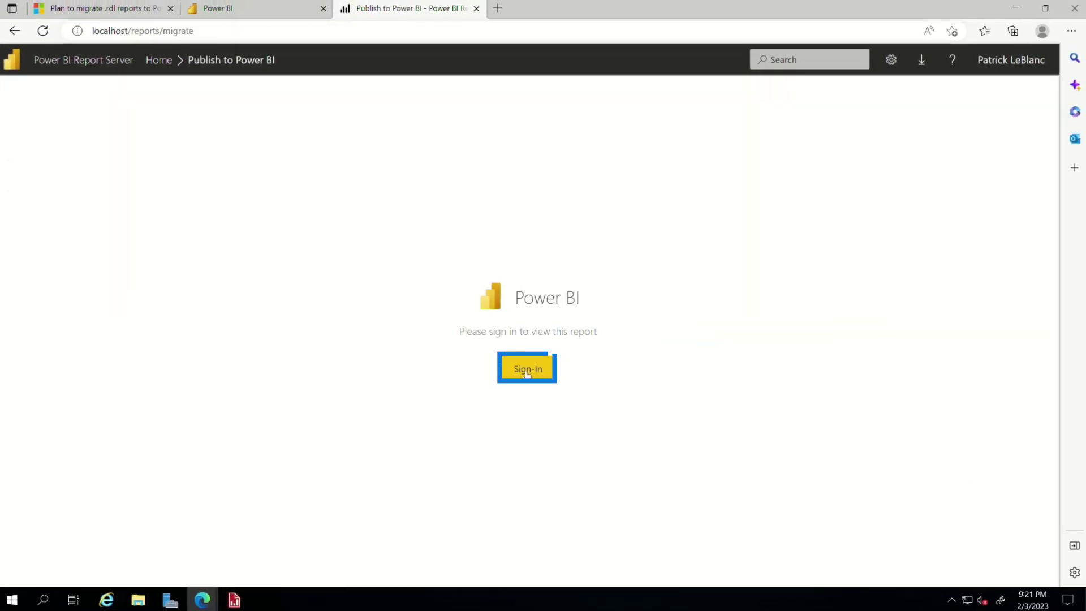
{"action": "left_click", "coordinate": [528, 374]}
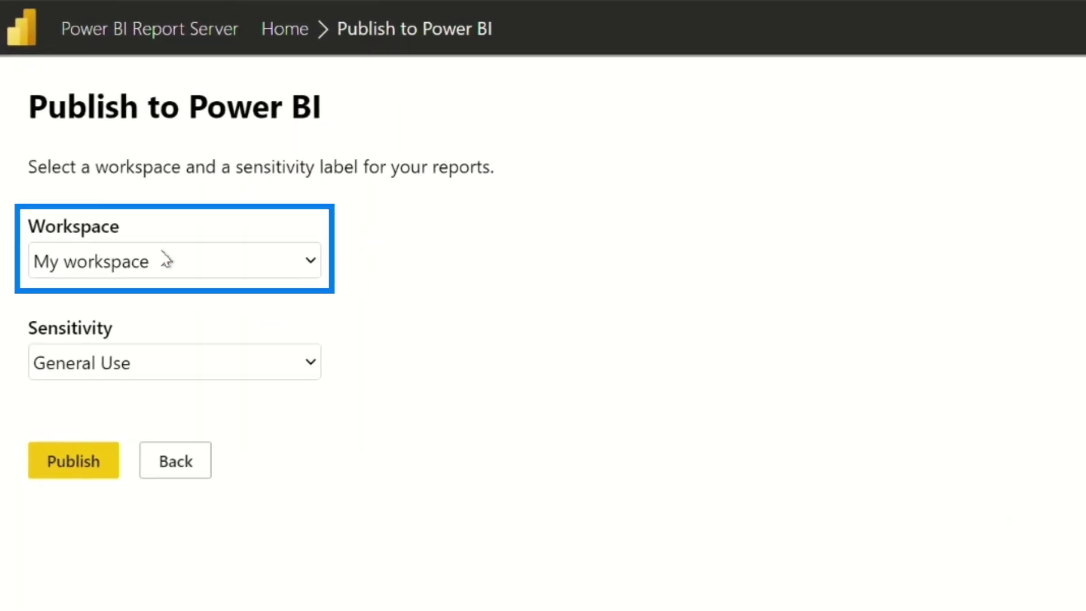
{"action": "left_click", "coordinate": [166, 260]}
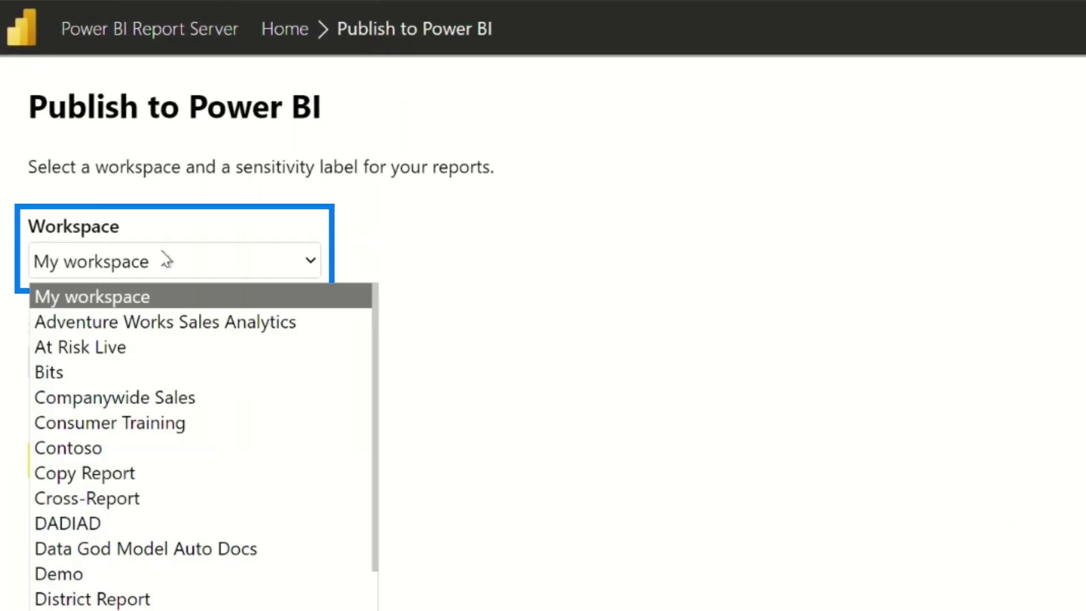
{"action": "scroll", "coordinate": [223, 541], "scroll_direction": "down", "scroll_amount": 4}
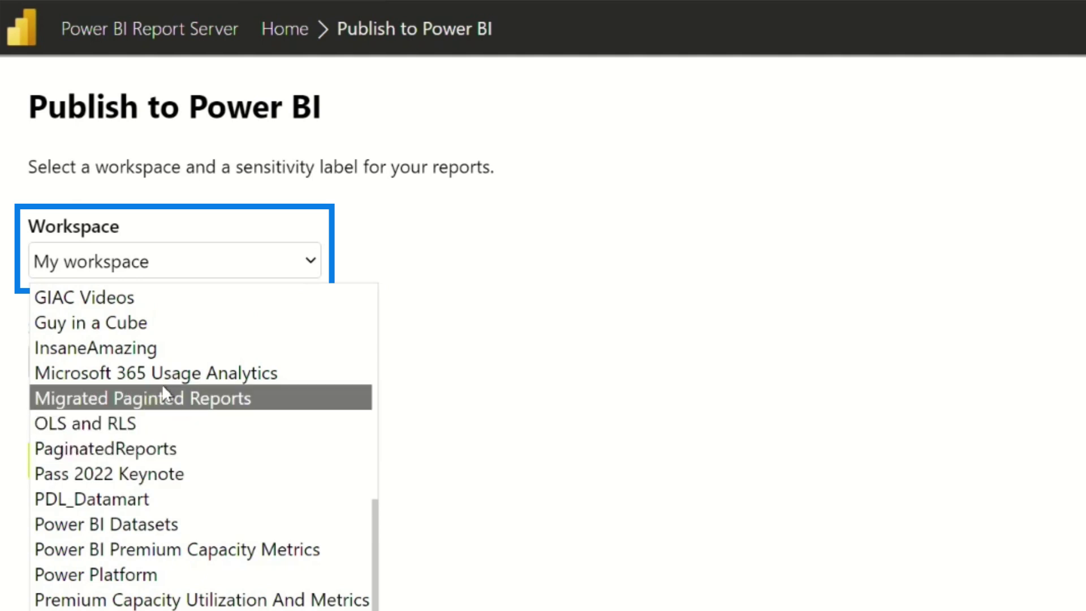
{"action": "left_click", "coordinate": [165, 398]}
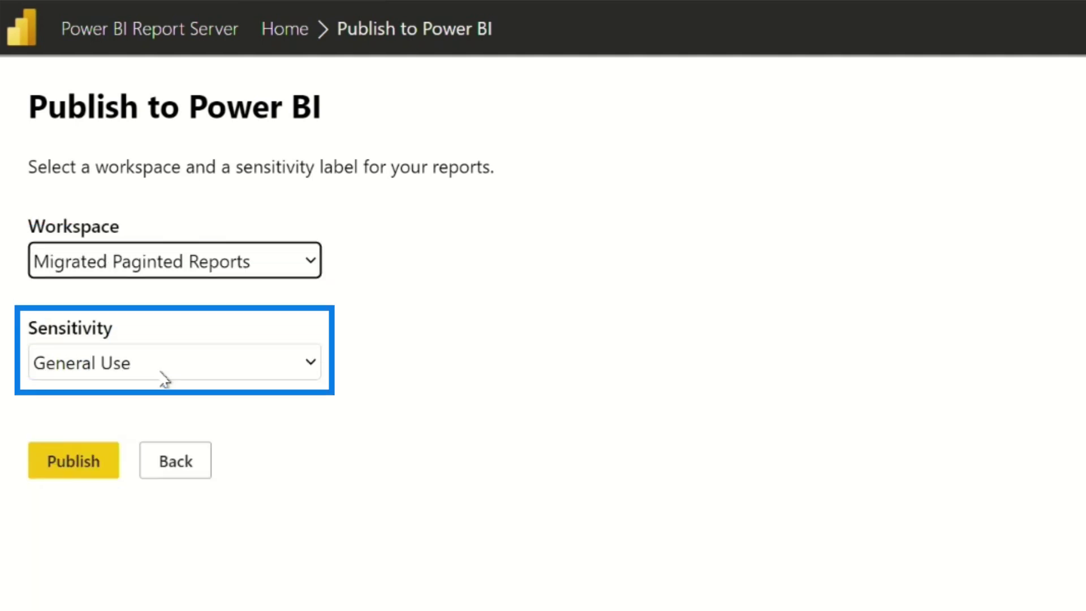
{"action": "left_click", "coordinate": [141, 373]}
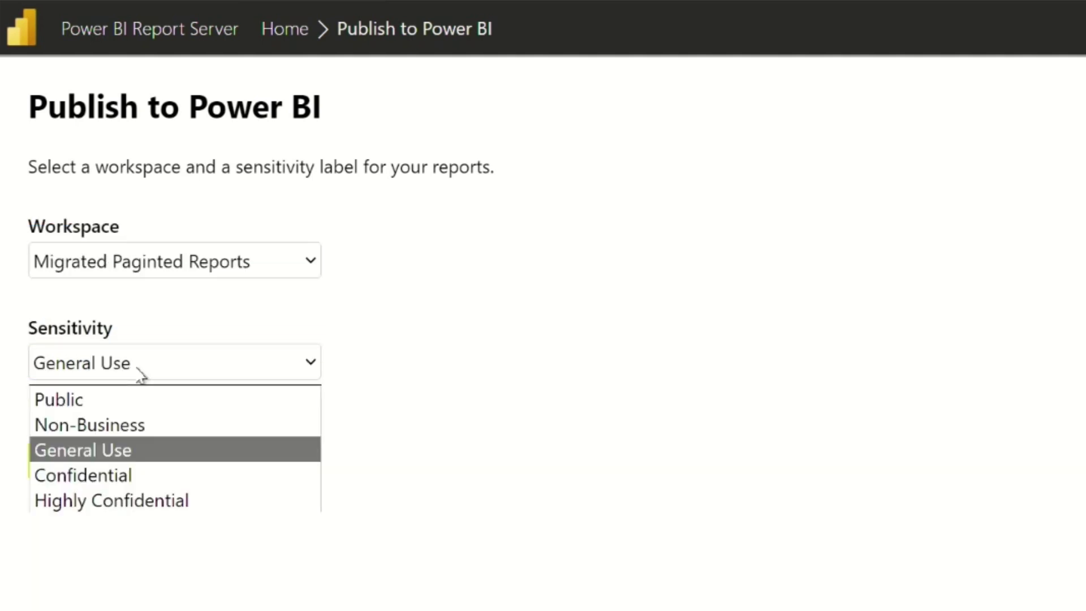
{"action": "left_click", "coordinate": [591, 338]}
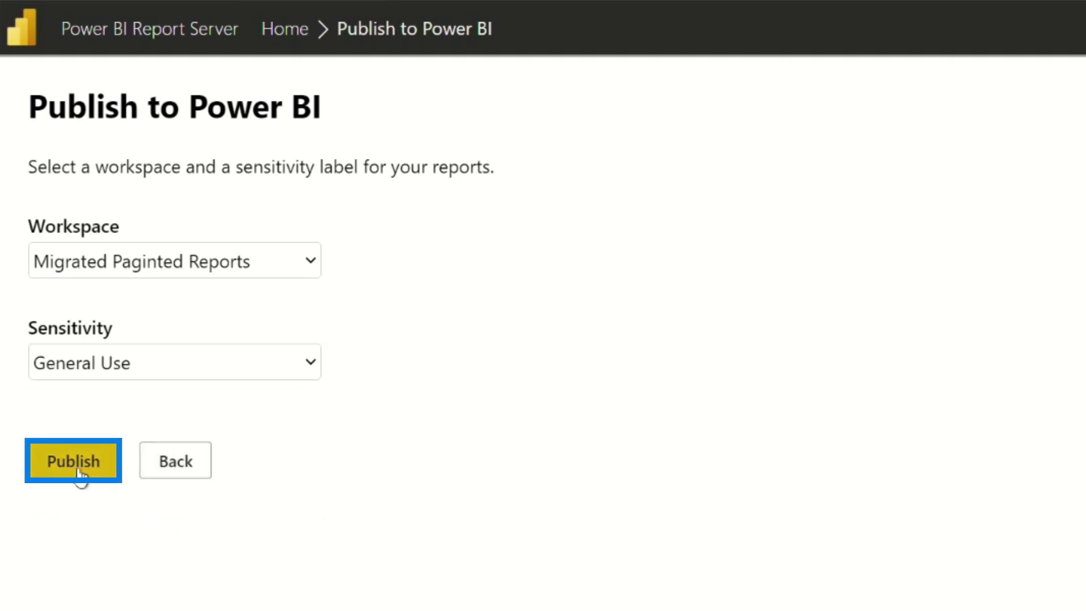
{"action": "left_click", "coordinate": [77, 465]}
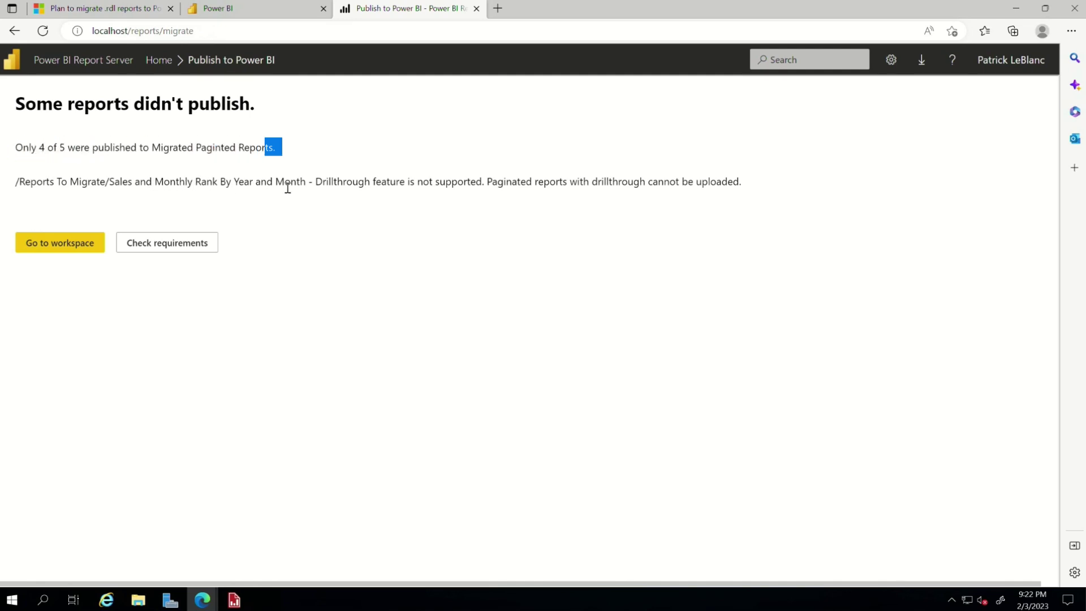
Step: Highlight the unsupported drill-through error, then switch to the Power BI workspace tab
{"action": "left_click_drag", "start_coordinate": [350, 195], "coordinate": [392, 195]}
{"action": "left_click", "coordinate": [277, 11]}
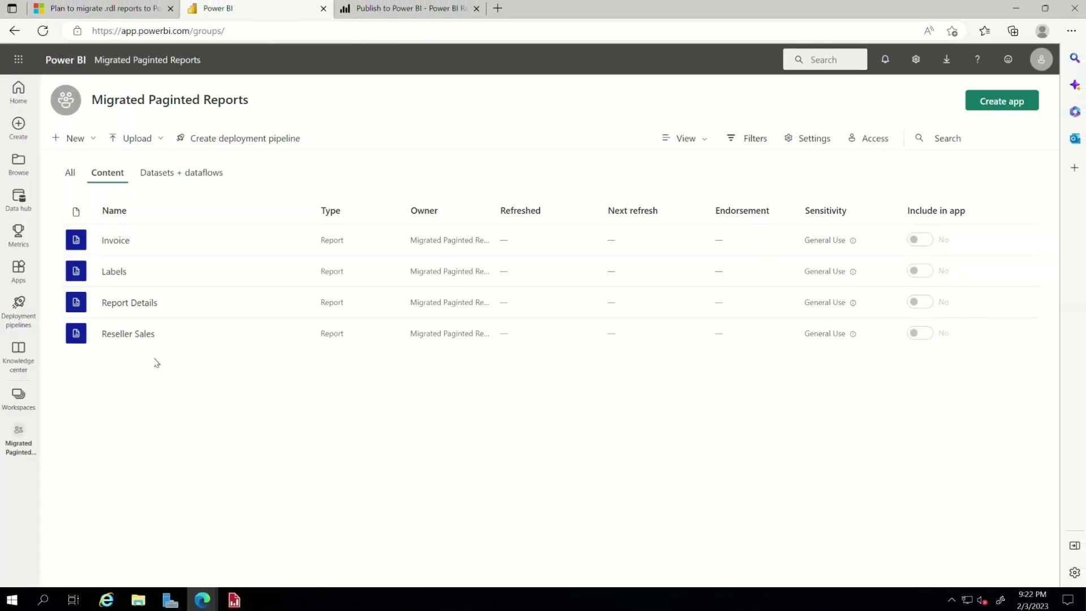
Step: View Reseller Sales, check its gateway settings via Manage, then return to the publish results
{"action": "left_click", "coordinate": [131, 333]}
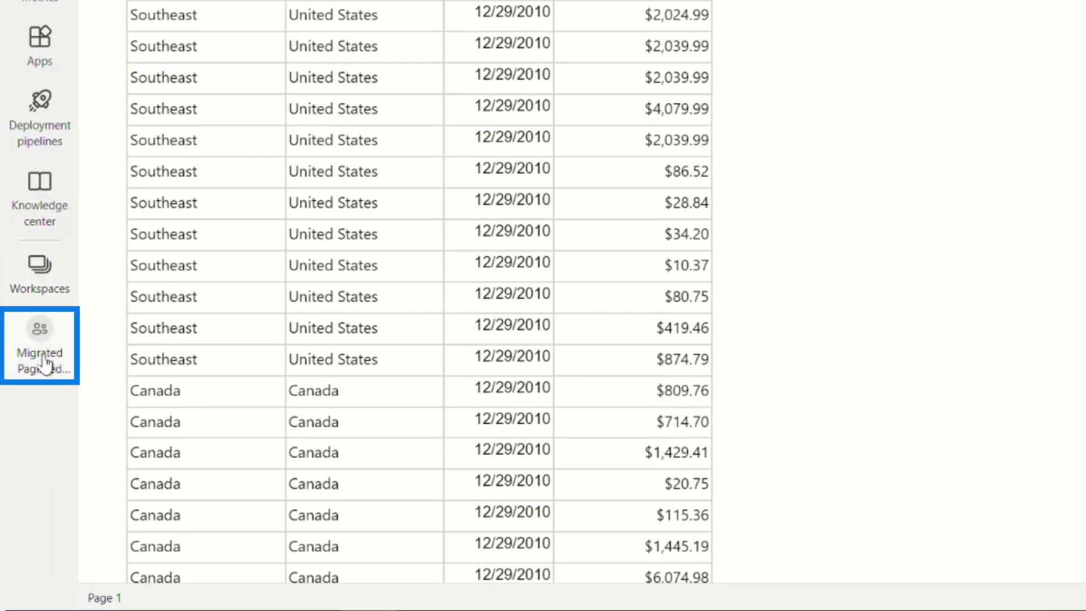
{"action": "left_click", "coordinate": [42, 362]}
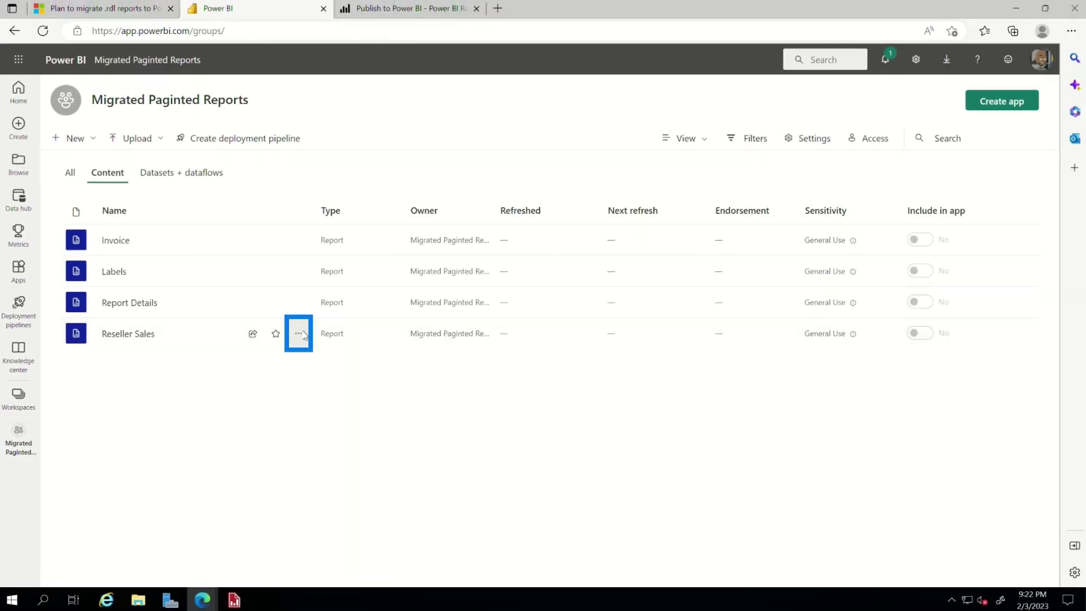
{"action": "left_click", "coordinate": [303, 335]}
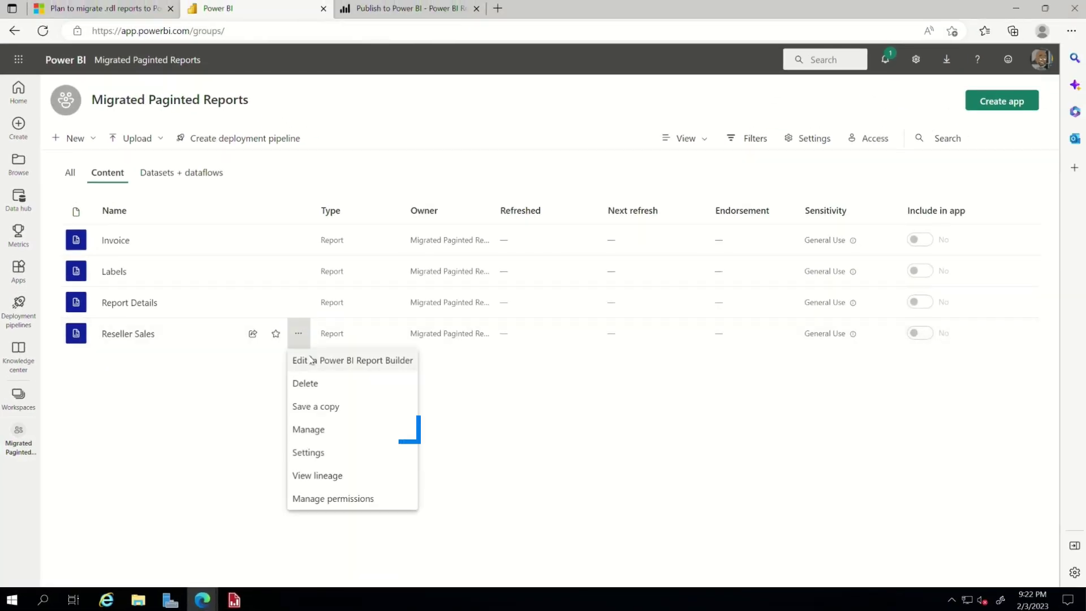
{"action": "left_click", "coordinate": [338, 431]}
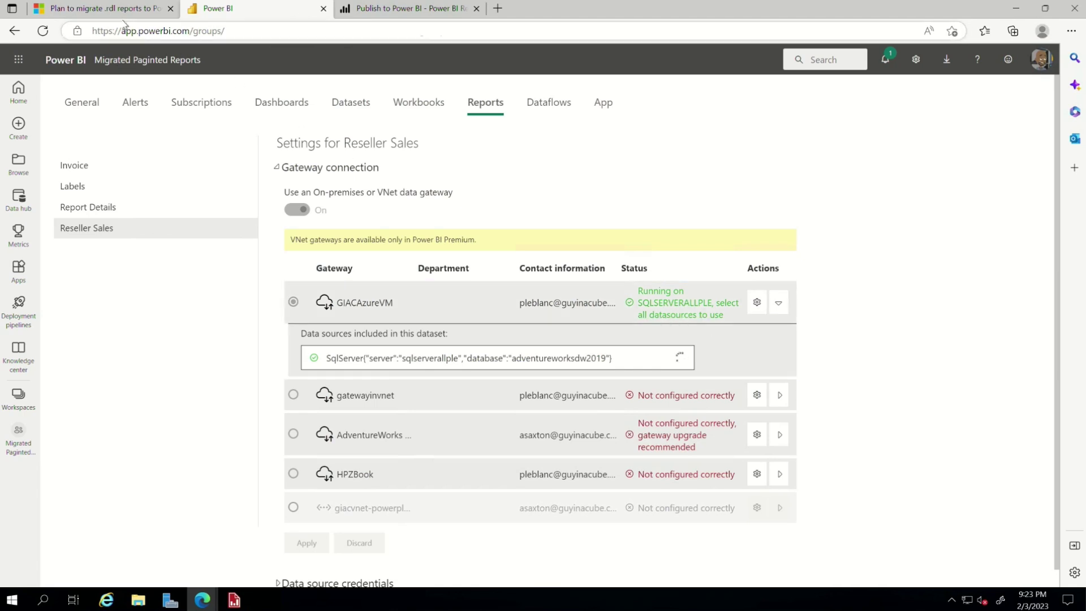
{"action": "left_click", "coordinate": [392, 17]}
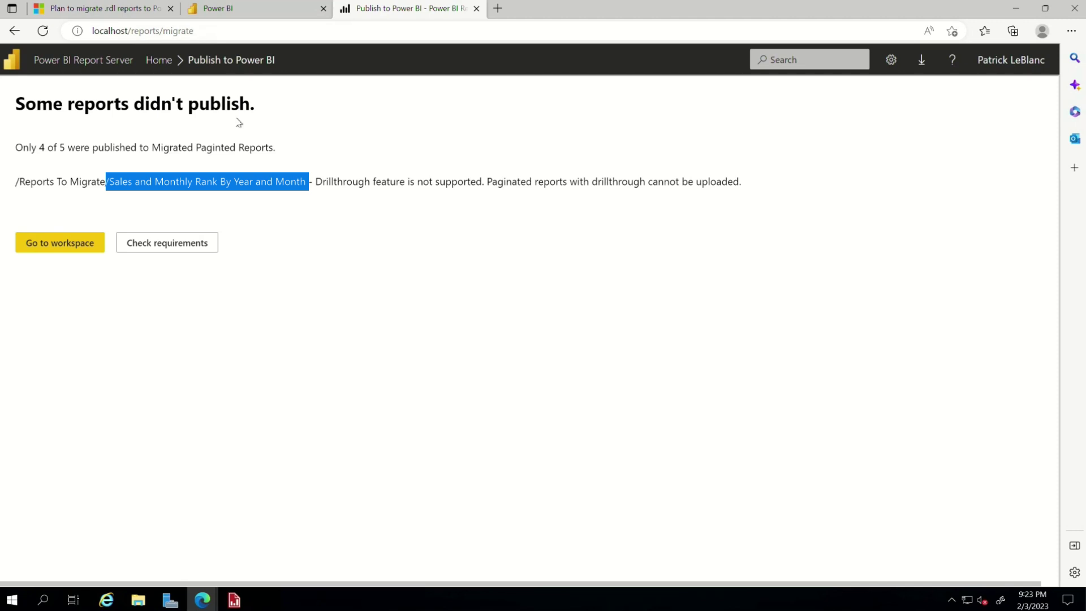
Step: Open Sales and Monthly Rank By Year and Month from Reports To Migrate in Report Builder
{"action": "left_click", "coordinate": [165, 64]}
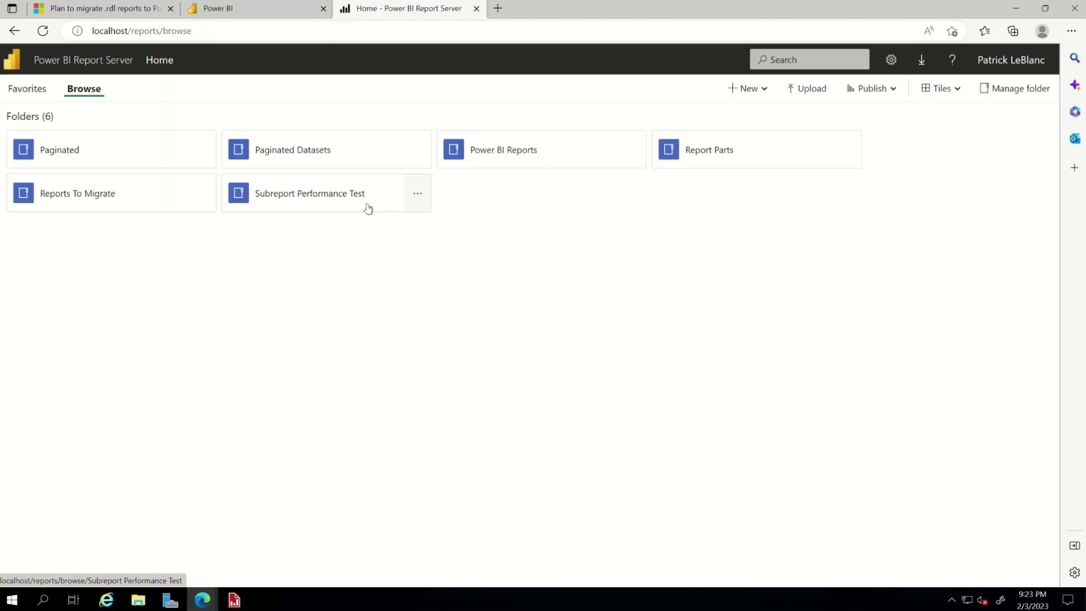
{"action": "left_click", "coordinate": [141, 196]}
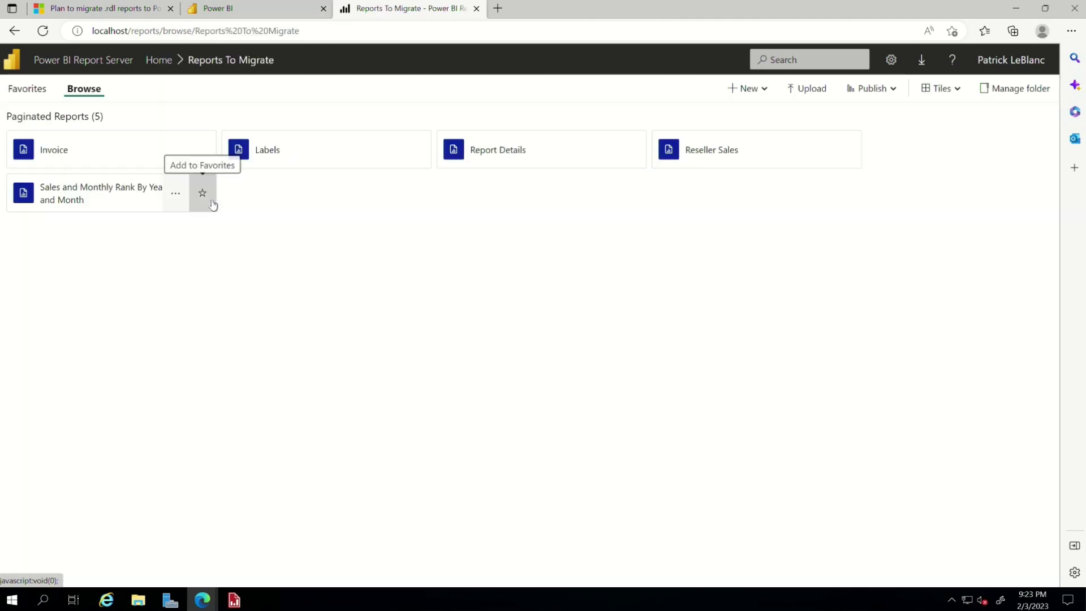
{"action": "left_click", "coordinate": [175, 199]}
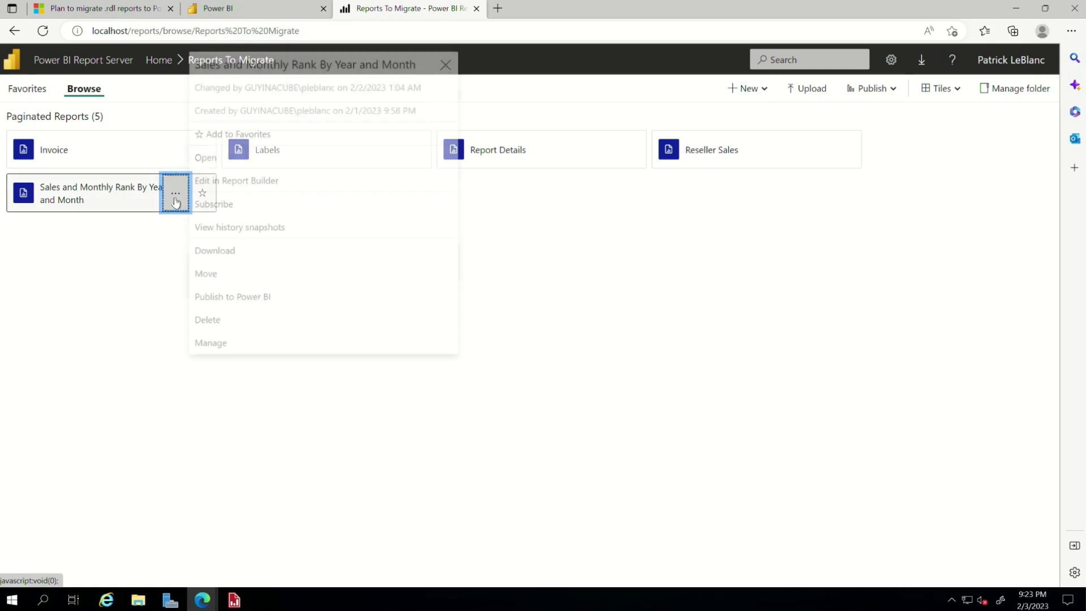
{"action": "left_click", "coordinate": [221, 181]}
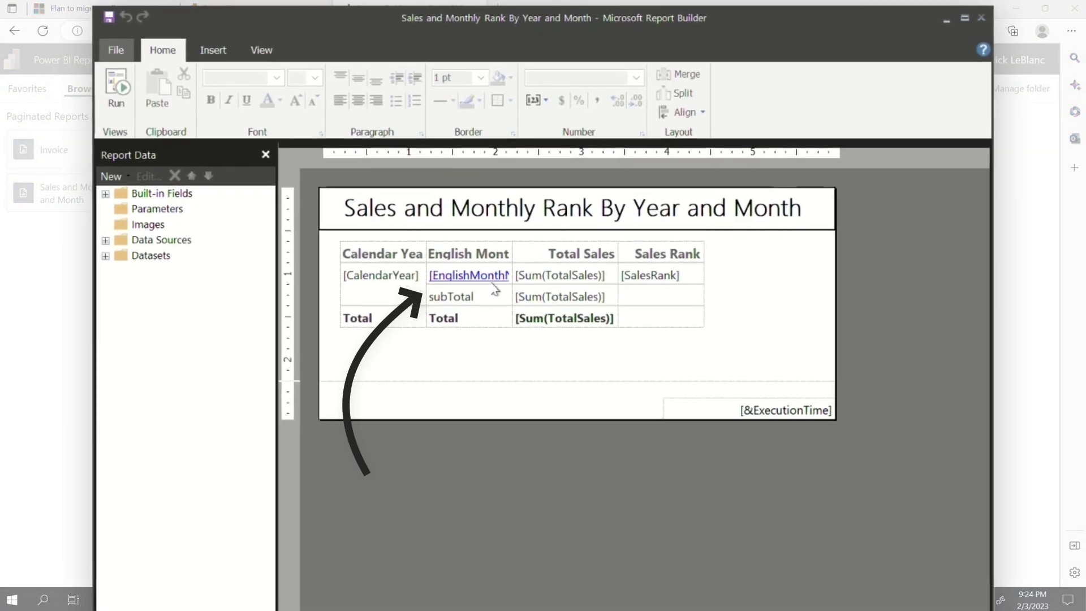
Step: Switch the EnglishMonthName text box action from the Report Details drillthrough to Go to URL
{"action": "right_click", "coordinate": [496, 290]}
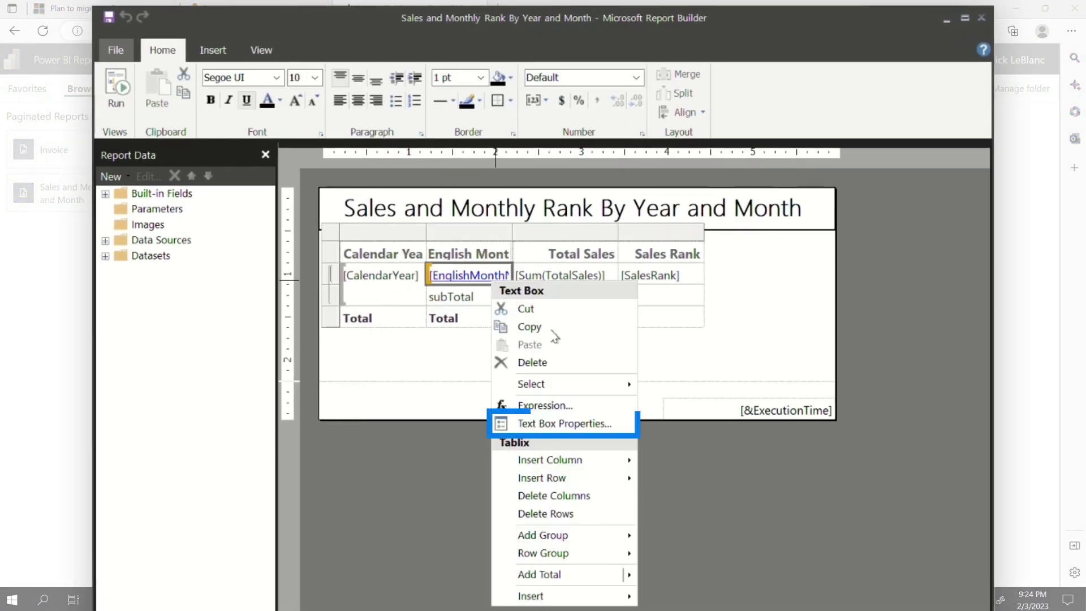
{"action": "left_click", "coordinate": [555, 423]}
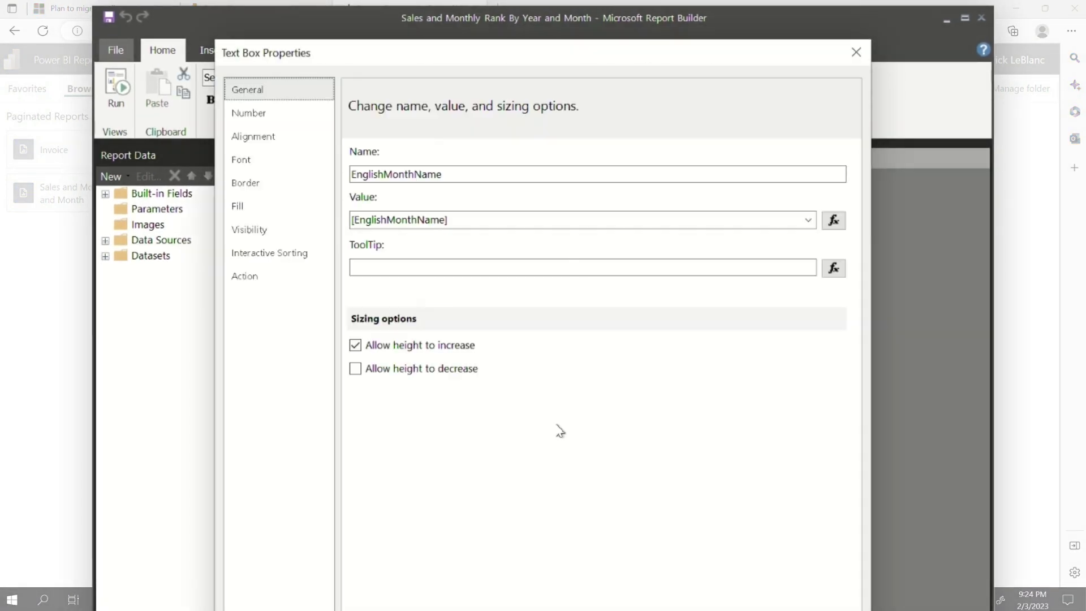
{"action": "left_click", "coordinate": [247, 278]}
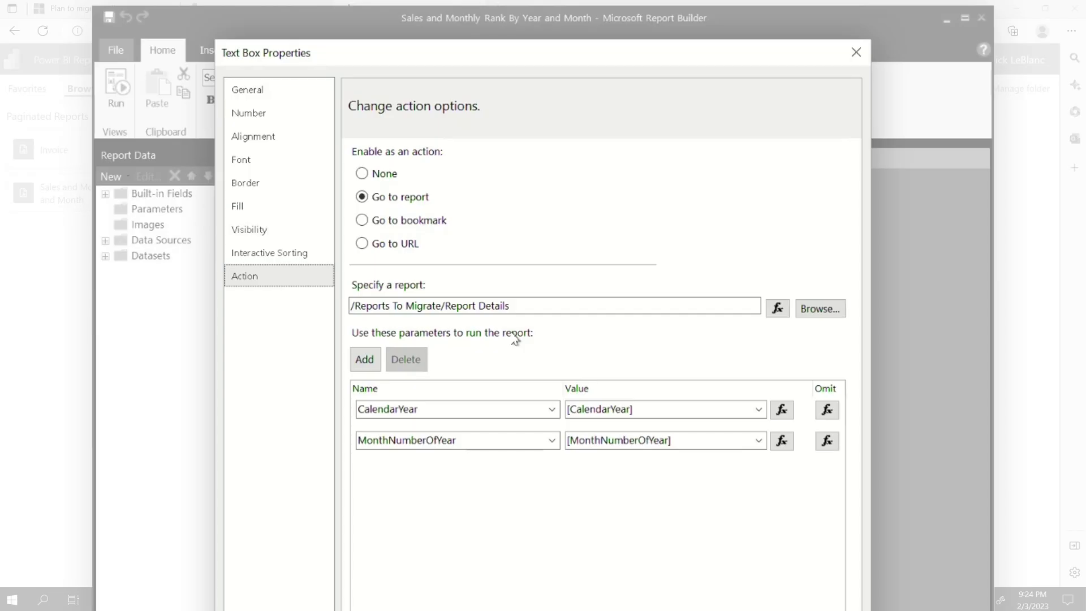
{"action": "left_click", "coordinate": [406, 250]}
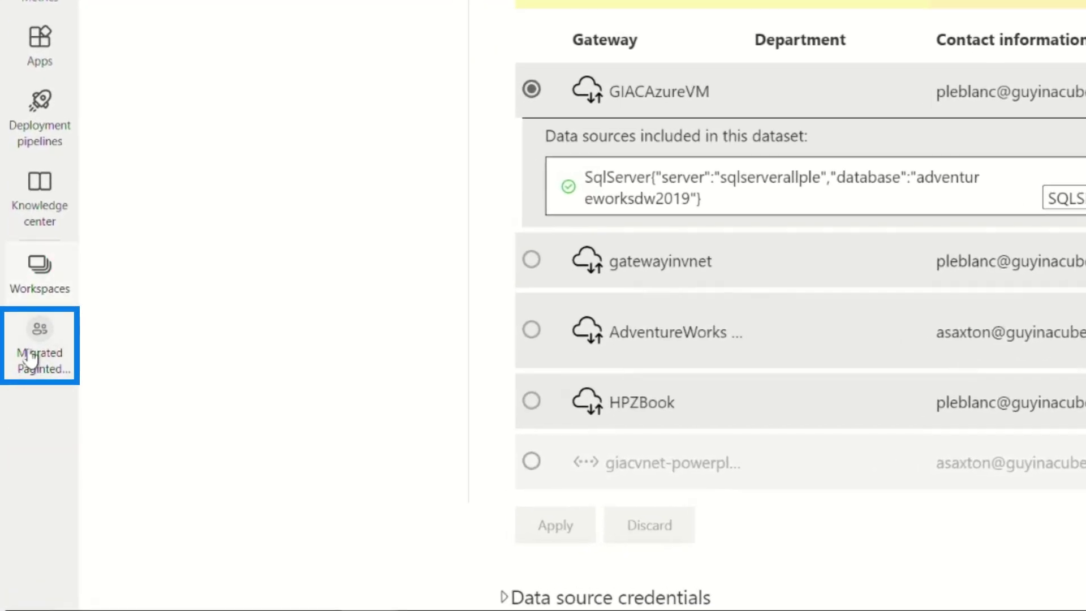
Step: Copy the Report Details URL into Notepad with CalendarYear=2011 and MonthNumberOfYear=1 parameters appended
{"action": "left_click", "coordinate": [31, 357]}
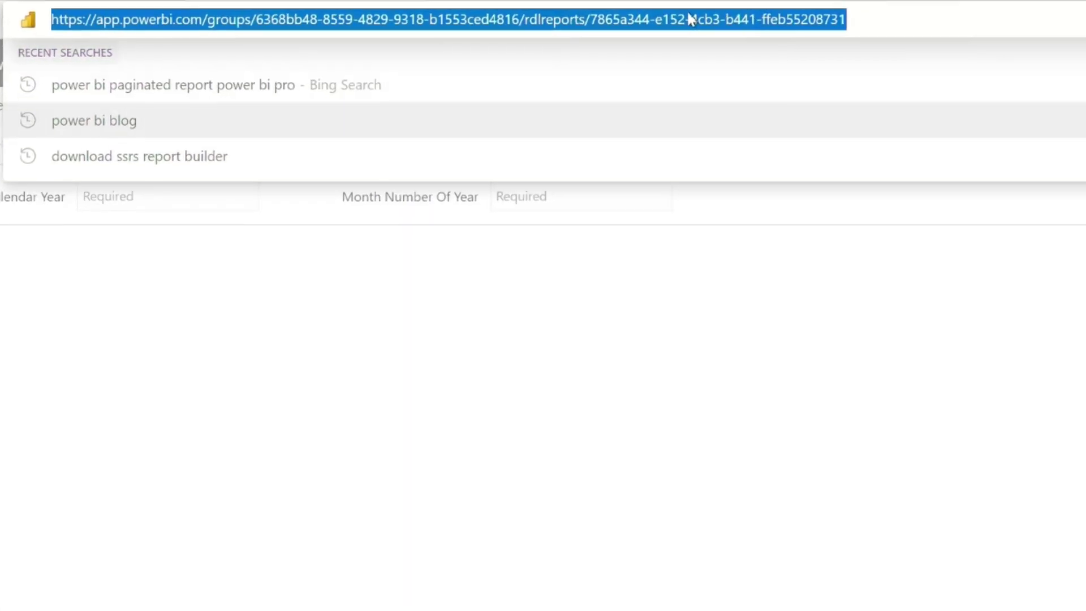
{"action": "right_click", "coordinate": [691, 19]}
{"action": "left_click", "coordinate": [746, 215]}
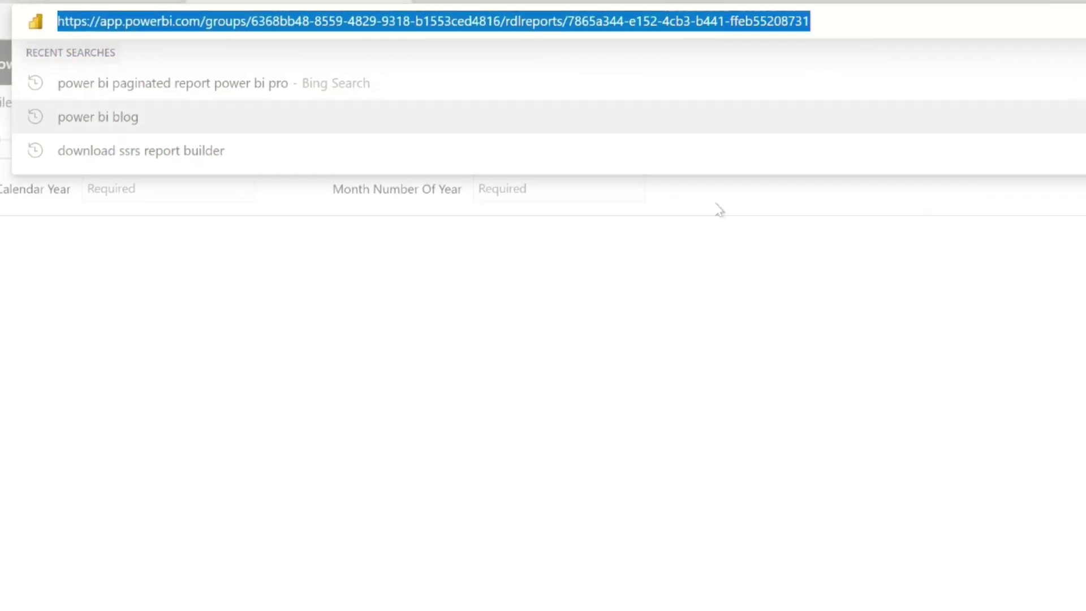
{"action": "key", "text": "ctrl+v"}
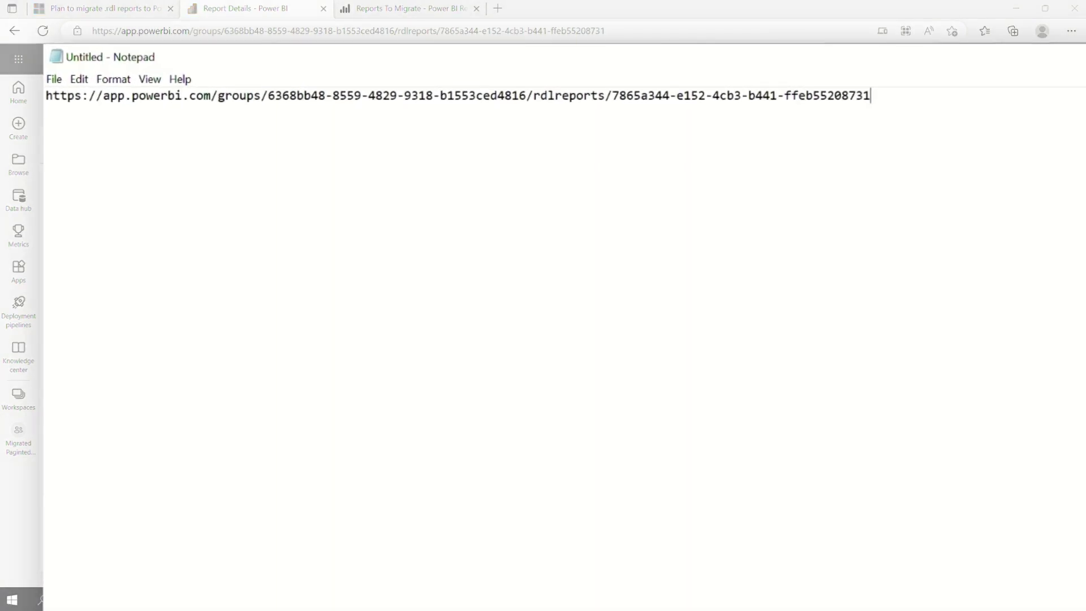
{"action": "key", "text": "ctrl+v"}
{"action": "left_click_drag", "start_coordinate": [758, 95], "coordinate": [621, 121]}
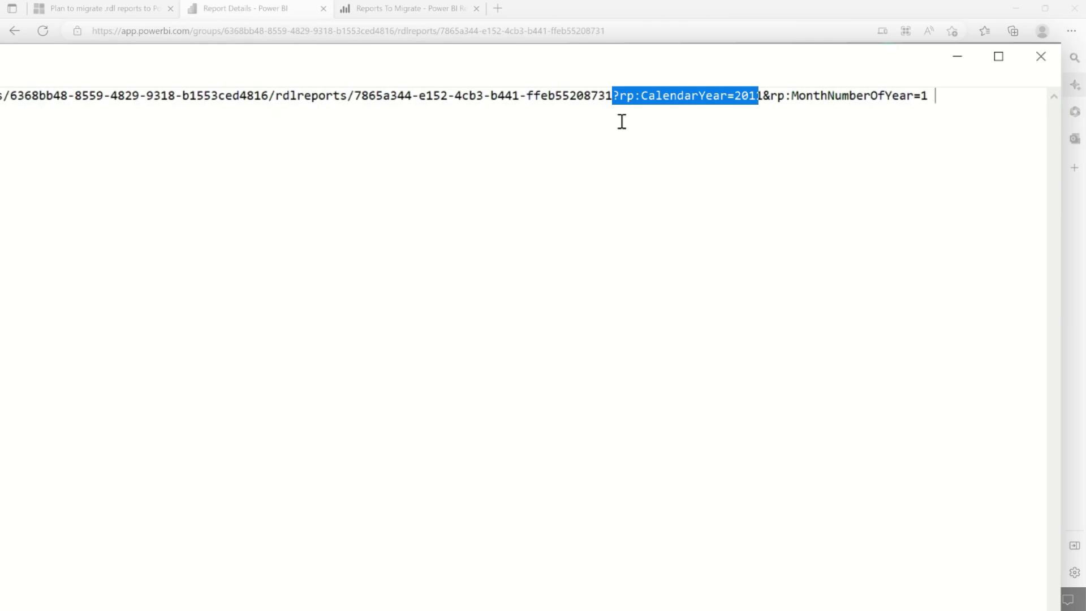
{"action": "left_click_drag", "start_coordinate": [972, 99], "coordinate": [3, 95]}
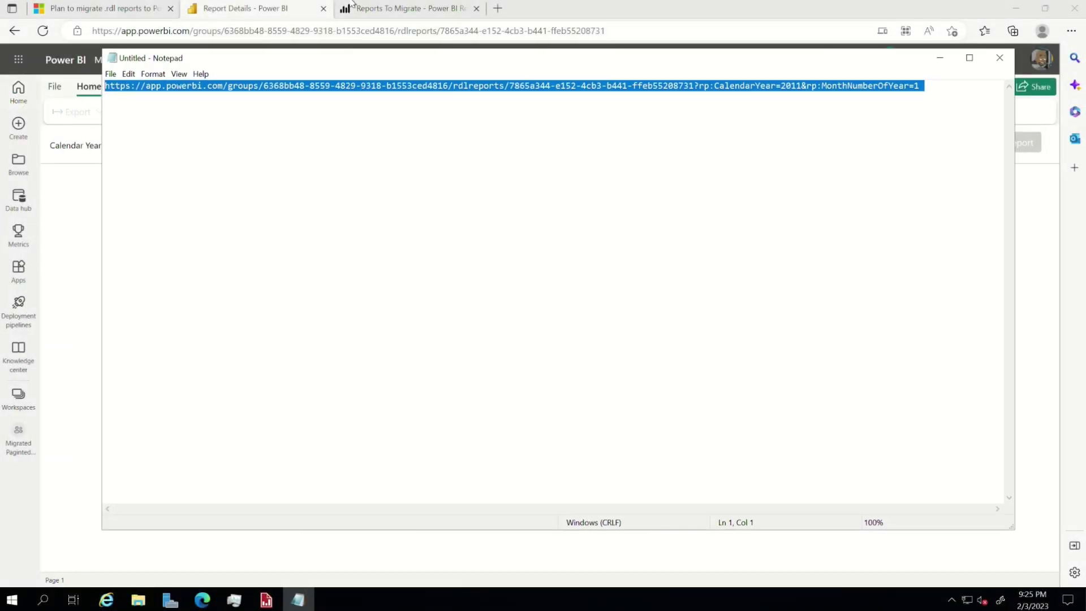
Step: Load the parameterized URL in a new tab, then change the month to 2 and reload
{"action": "left_click", "coordinate": [497, 8]}
{"action": "key", "text": "ctrl+v"}
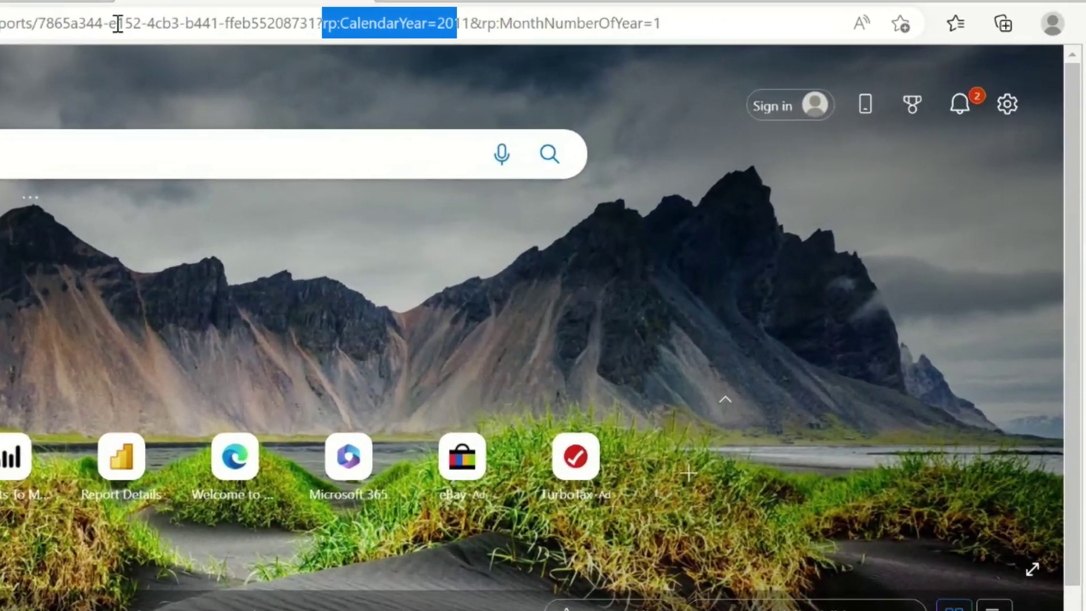
{"action": "key", "text": "Return"}
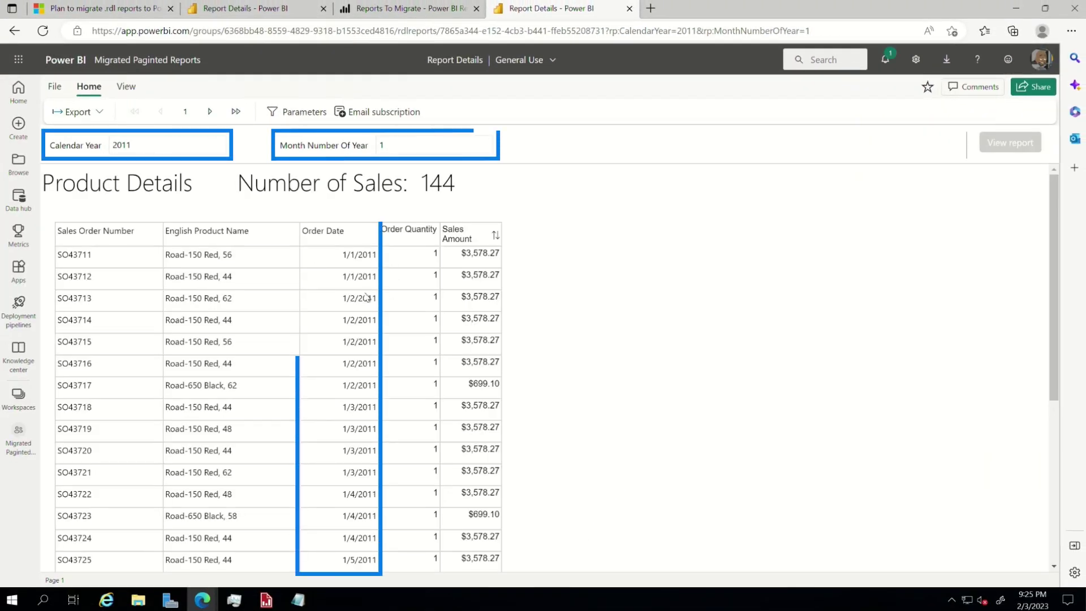
{"action": "left_click", "coordinate": [815, 31]}
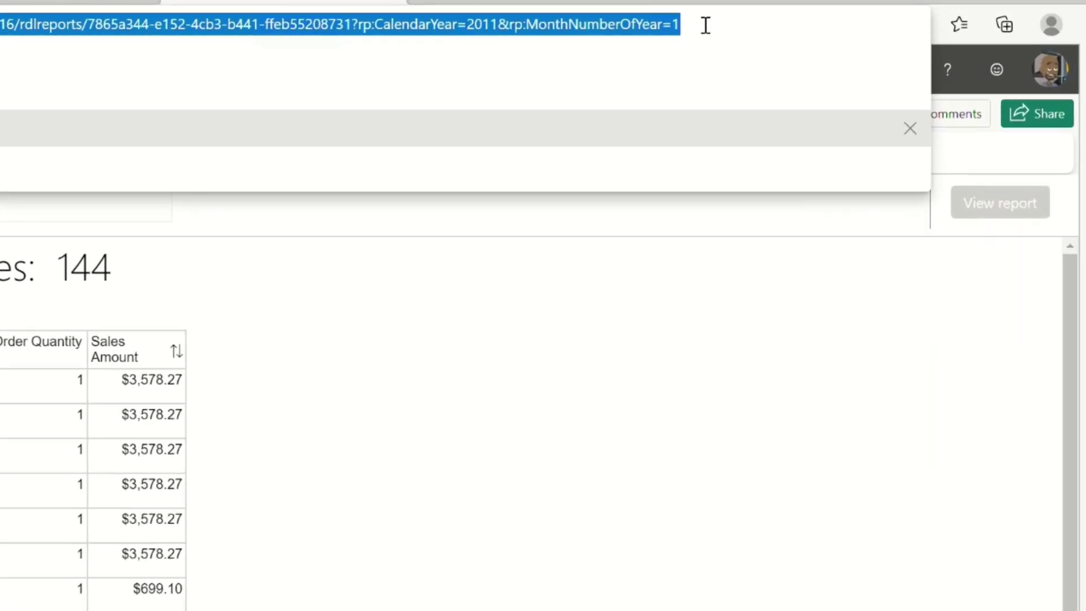
{"action": "left_click", "coordinate": [815, 31]}
{"action": "key", "text": "BackSpace"}
{"action": "type", "text": "2"}
{"action": "key", "text": "Return"}
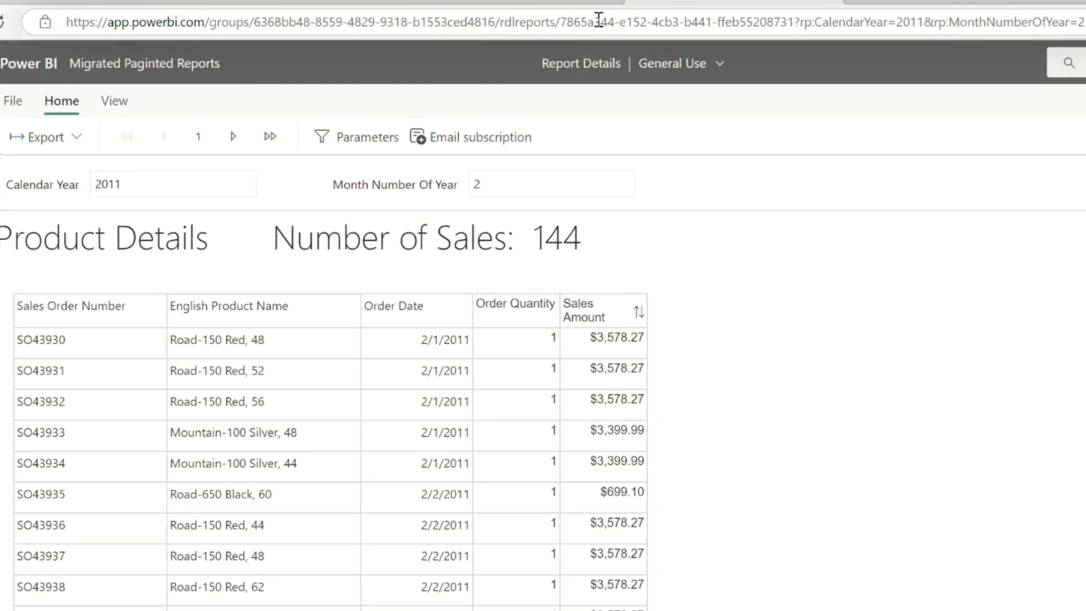
Step: Select the base report address without its parameters and return to the Notepad draft
{"action": "left_click", "coordinate": [599, 18]}
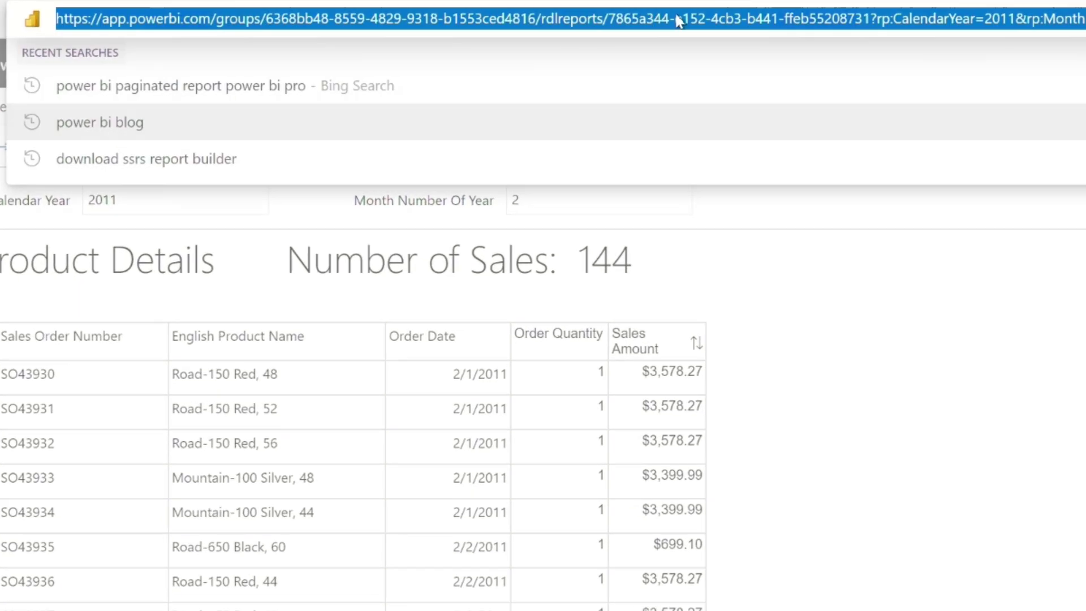
{"action": "left_click", "coordinate": [875, 19]}
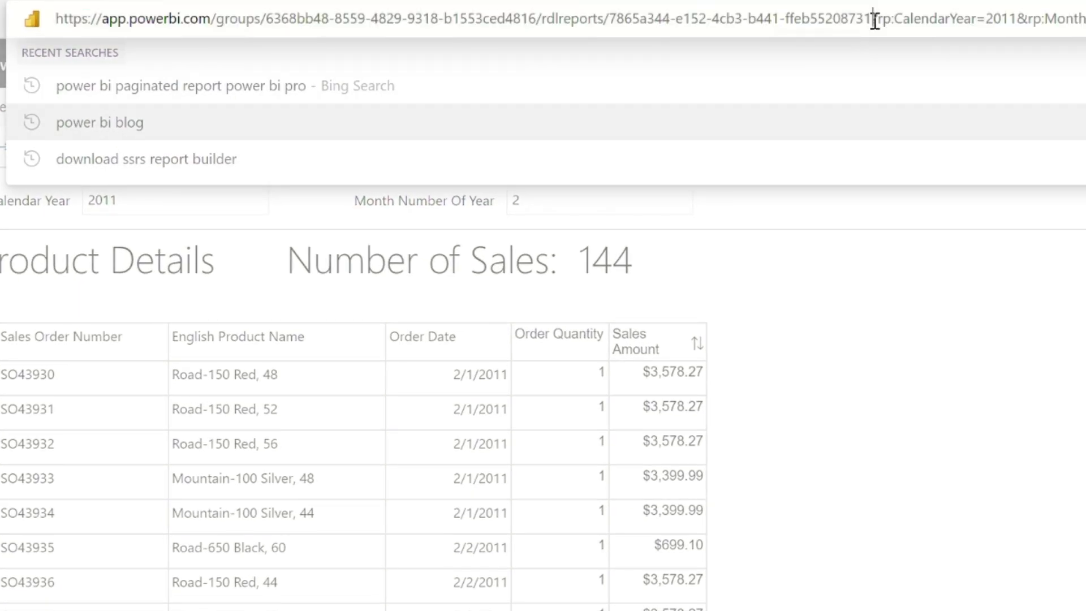
{"action": "left_click_drag", "start_coordinate": [871, 19], "coordinate": [155, 23]}
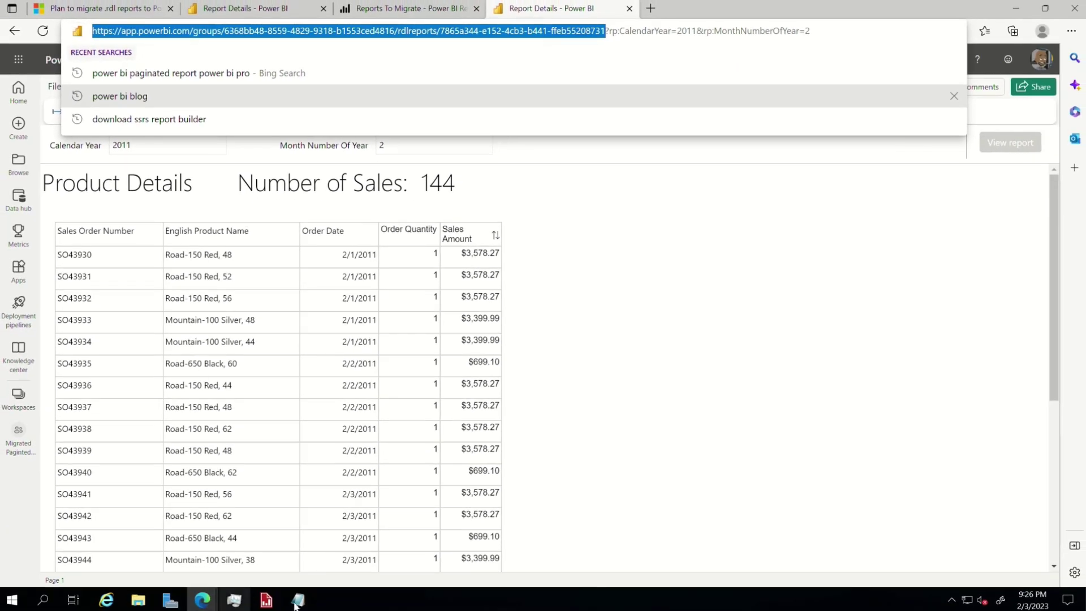
{"action": "left_click", "coordinate": [296, 602]}
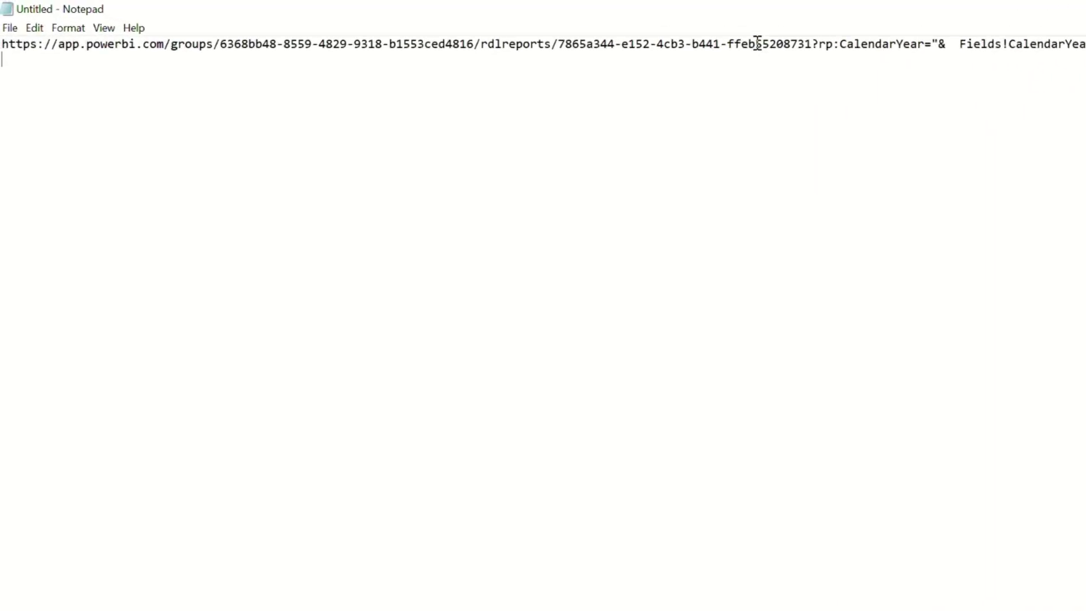
Step: Replace the old base address in Notepad, add a leading double quote, and select the whole expression
{"action": "left_click_drag", "start_coordinate": [0, 31], "coordinate": [200, 31]}
{"action": "key", "text": "shift+Right"}
{"action": "key", "text": "shift+Right"}
{"action": "key", "text": "shift+Right"}
{"action": "key", "text": "shift+Right"}
{"action": "key", "text": "shift+Right"}
{"action": "key", "text": "shift+Right"}
{"action": "key", "text": "shift+Right"}
{"action": "key", "text": "shift+Right"}
{"action": "key", "text": "shift+Right"}
{"action": "key", "text": "shift+Right"}
{"action": "key", "text": "shift+Right"}
{"action": "key", "text": "shift+Right"}
{"action": "key", "text": "shift+Right"}
{"action": "key", "text": "shift+Right"}
{"action": "key", "text": "shift+Right"}
{"action": "key", "text": "shift+Right"}
{"action": "key", "text": "shift+Right"}
{"action": "key", "text": "shift+Right"}
{"action": "key", "text": "shift+Right"}
{"action": "key", "text": "shift+Right"}
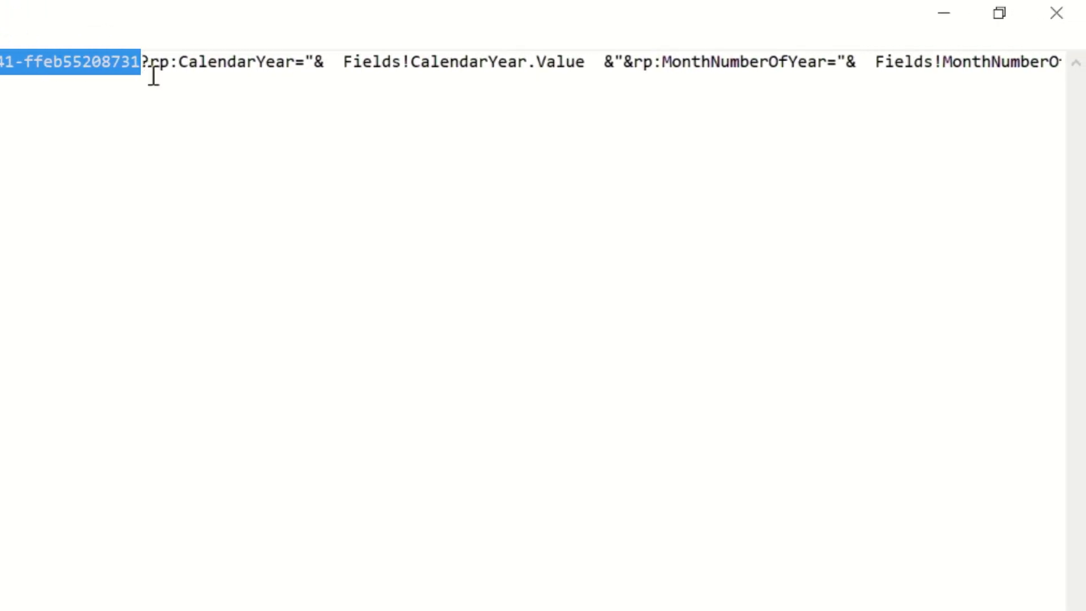
{"action": "key", "text": "shift+End"}
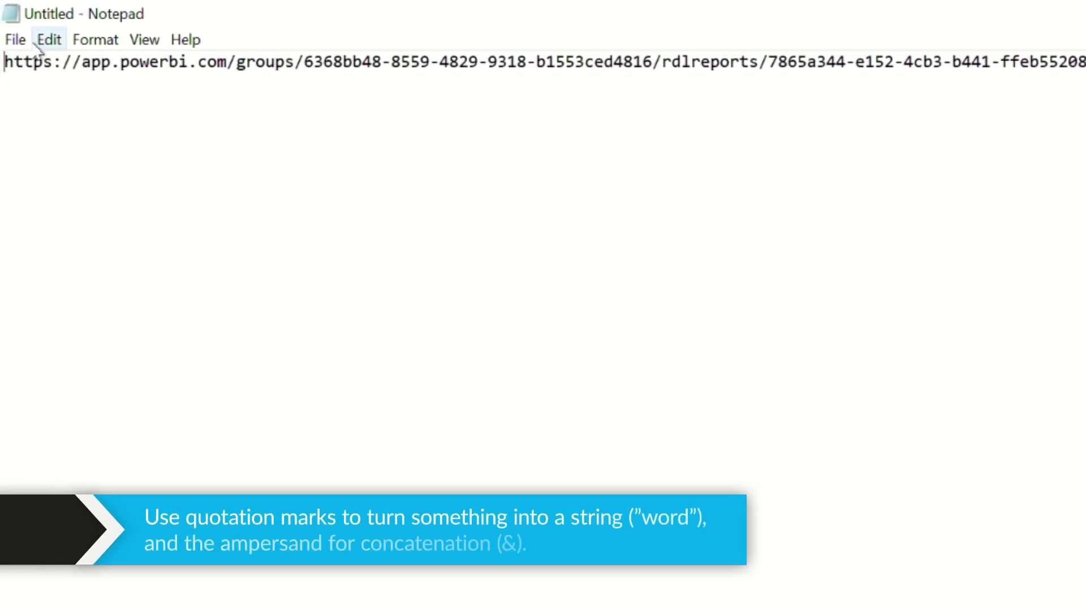
{"action": "type", "text": "\""}
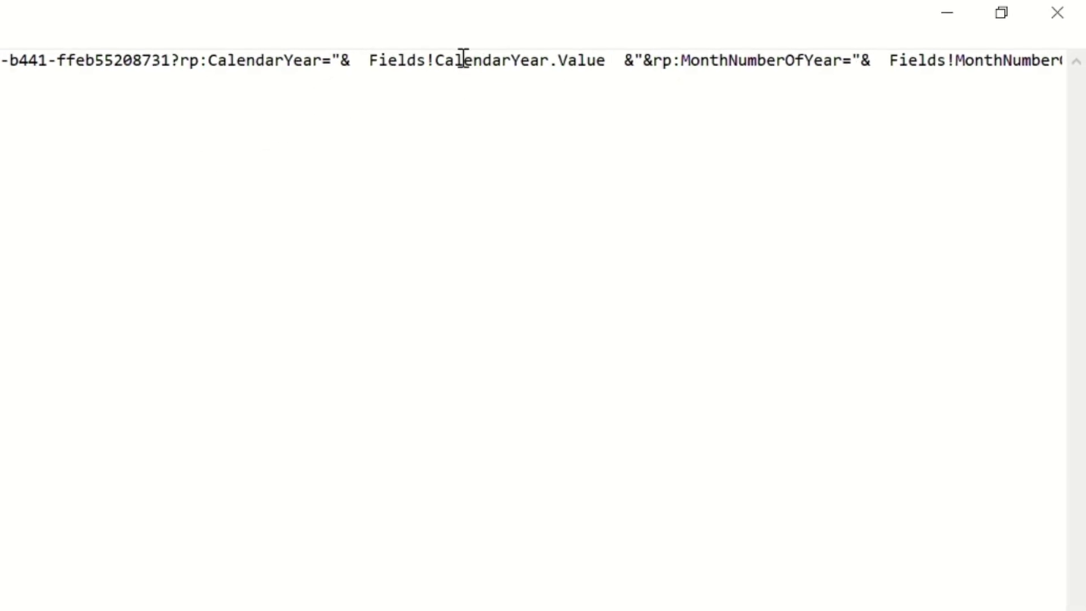
{"action": "key", "text": "ctrl+a"}
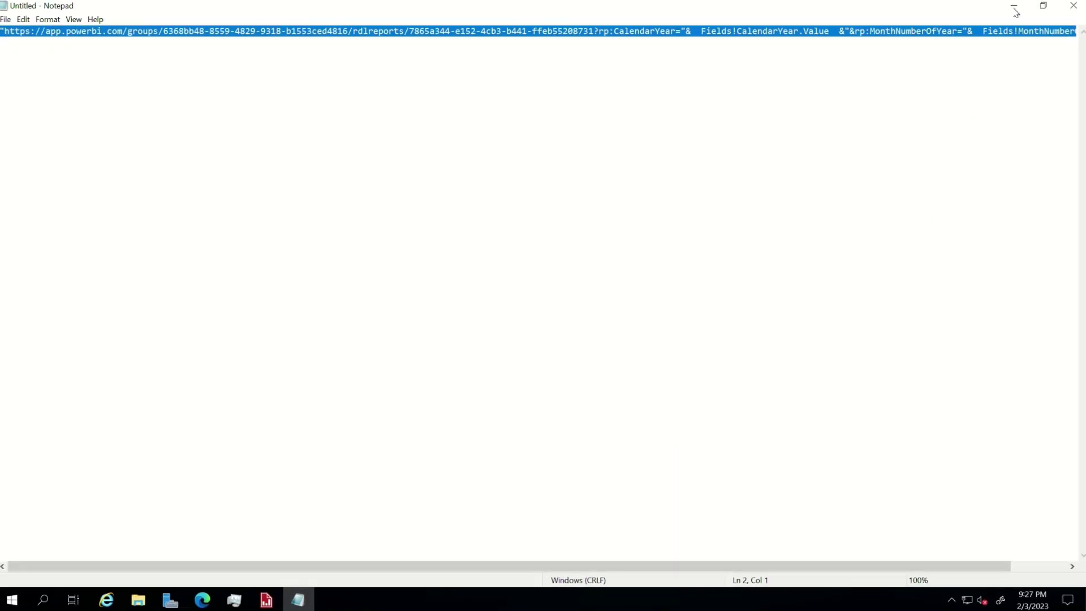
{"action": "left_click", "coordinate": [1015, 11]}
Step: Set the month text box's Go to URL action to the pasted Power BI Report Details URL expression
{"action": "left_click", "coordinate": [266, 600]}
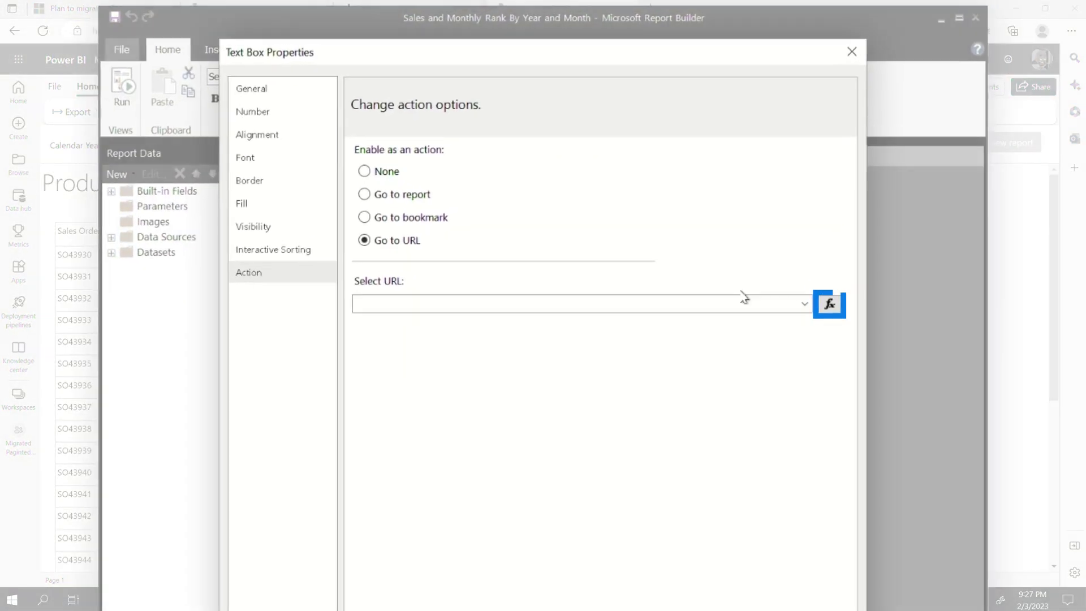
{"action": "left_click", "coordinate": [829, 304]}
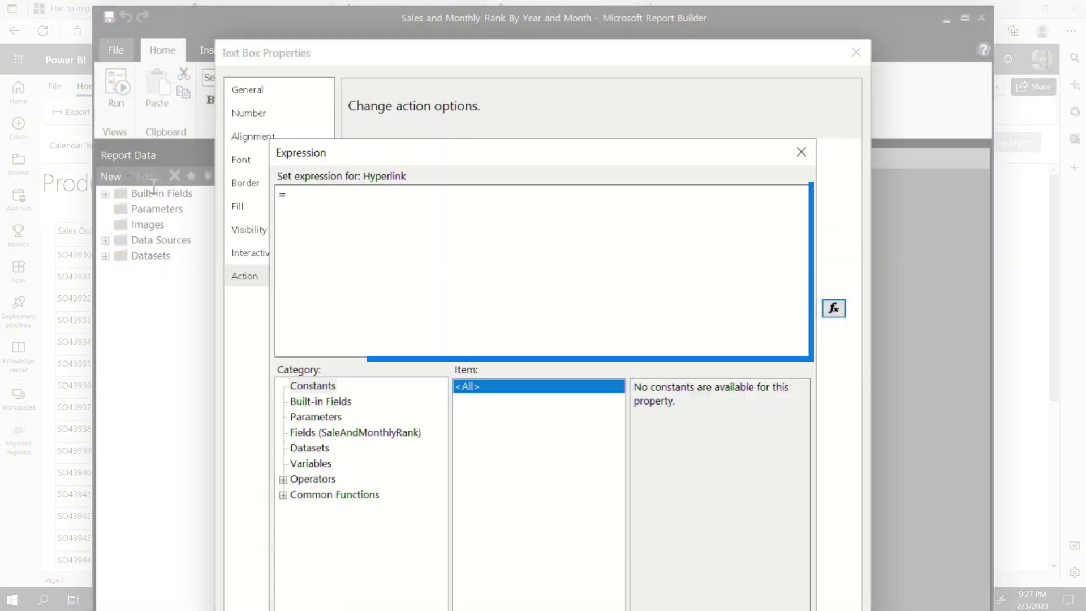
{"action": "key", "text": "ctrl+v"}
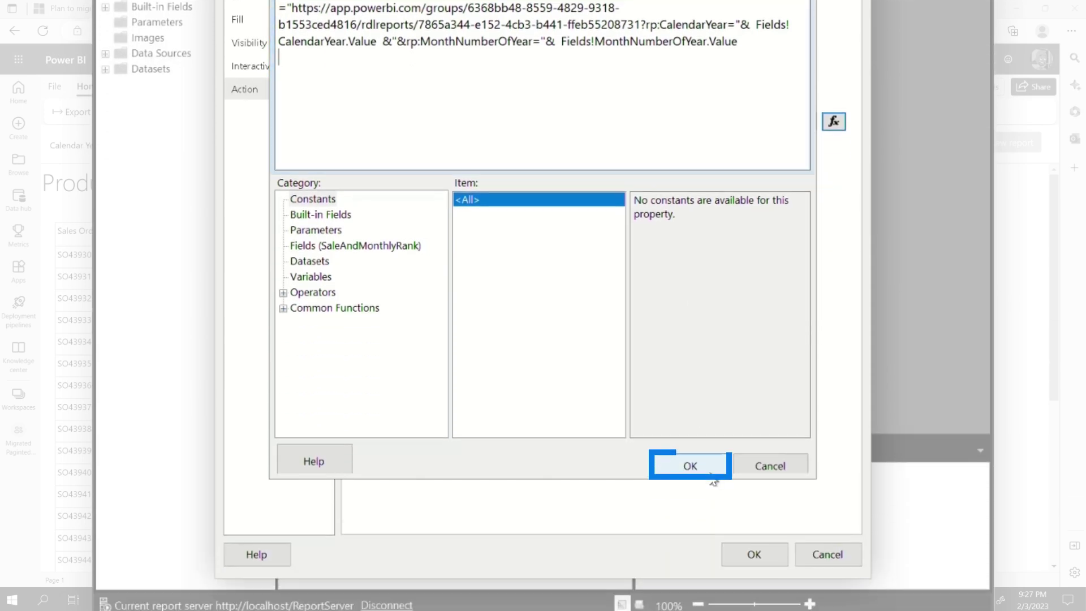
{"action": "left_click", "coordinate": [690, 424]}
{"action": "left_click", "coordinate": [757, 512]}
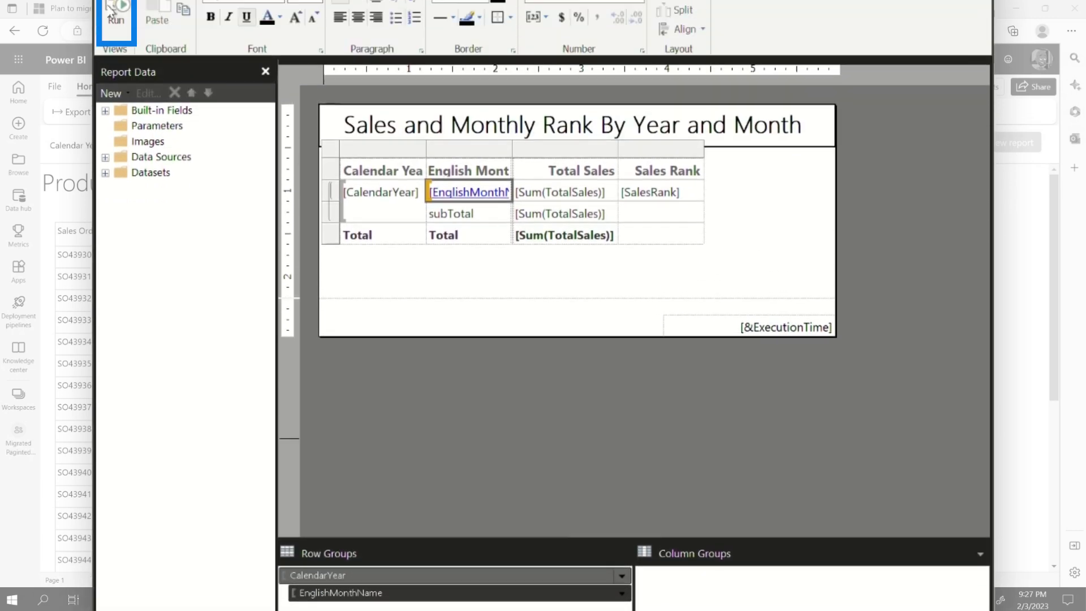
Step: Run the report and follow the April link in Microsoft Edge to test the drill-through
{"action": "left_click", "coordinate": [111, 20]}
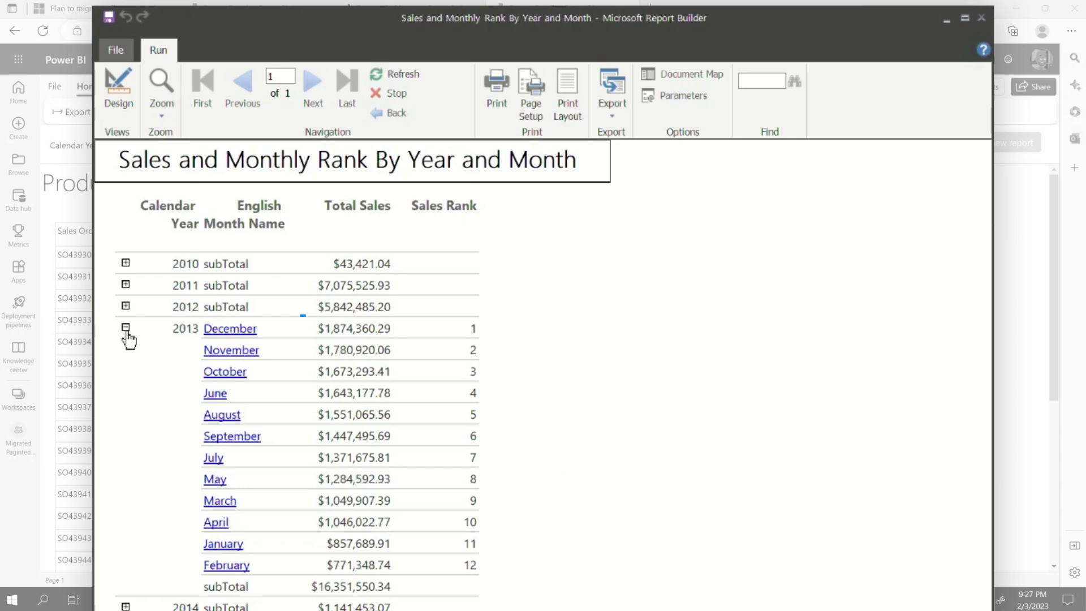
{"action": "left_click", "coordinate": [218, 529]}
{"action": "left_click", "coordinate": [498, 417]}
{"action": "left_click", "coordinate": [564, 460]}
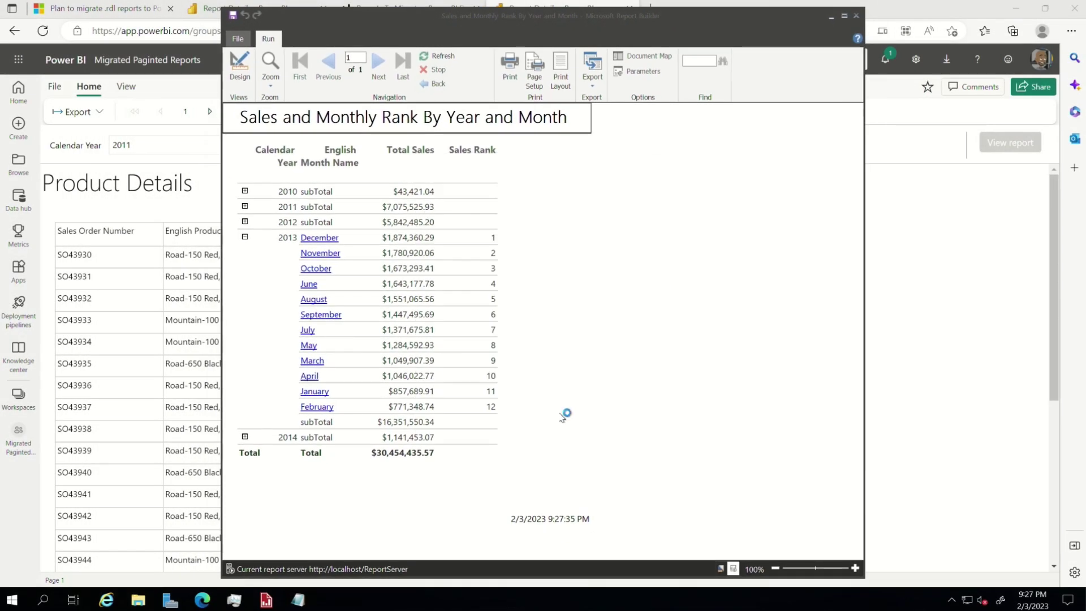
{"action": "left_click", "coordinate": [777, 32]}
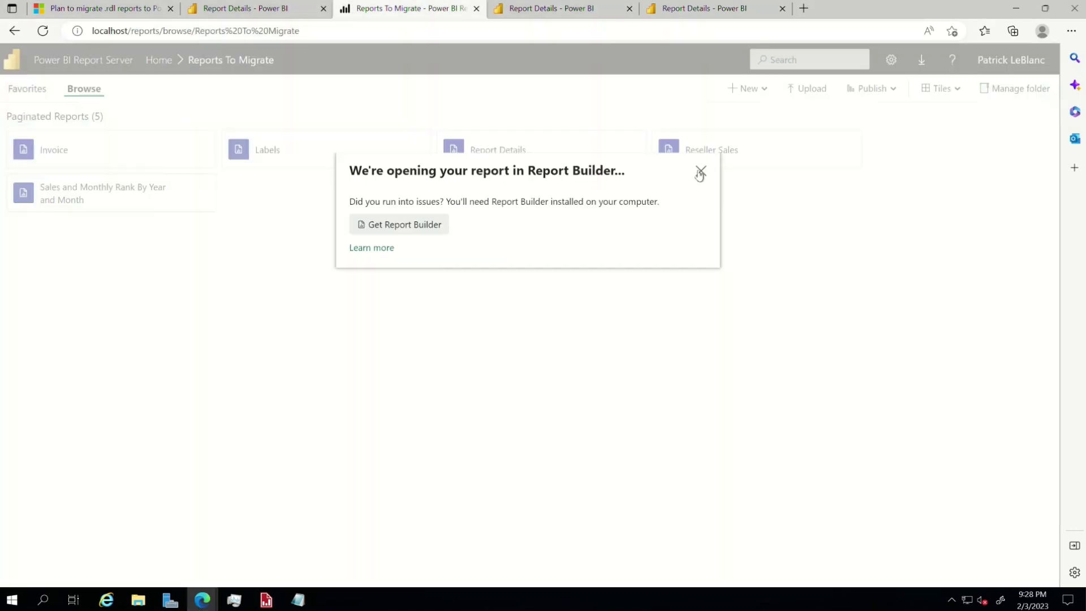
Step: Publish Sales and Monthly Rank By Year and Month to the Migrated Paginted Reports workspace in Power BI
{"action": "left_click", "coordinate": [700, 172]}
{"action": "mouse_move", "coordinate": [192, 206]}
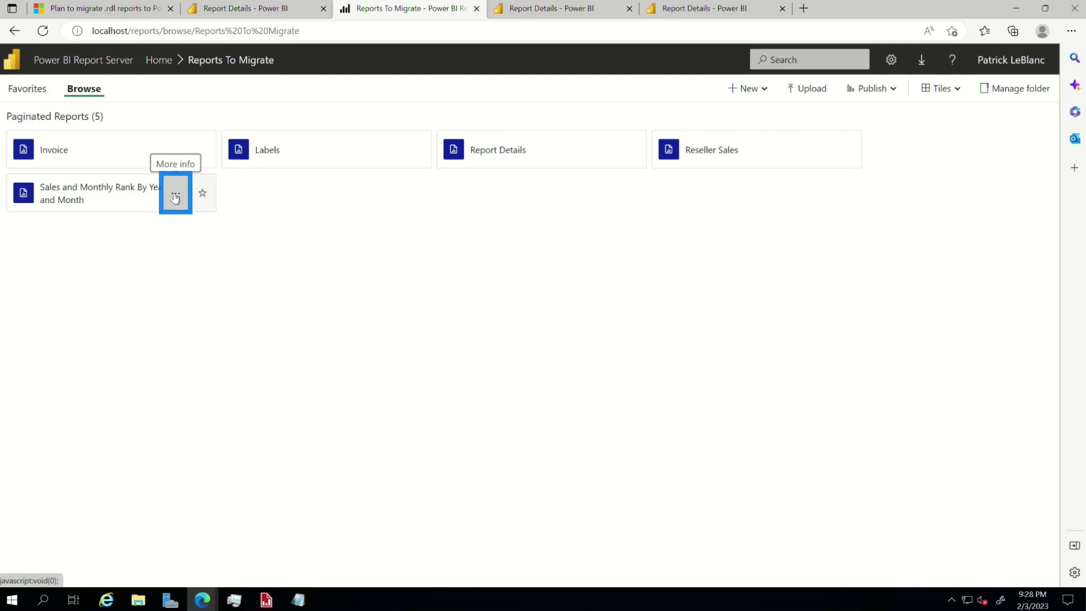
{"action": "left_click", "coordinate": [175, 198]}
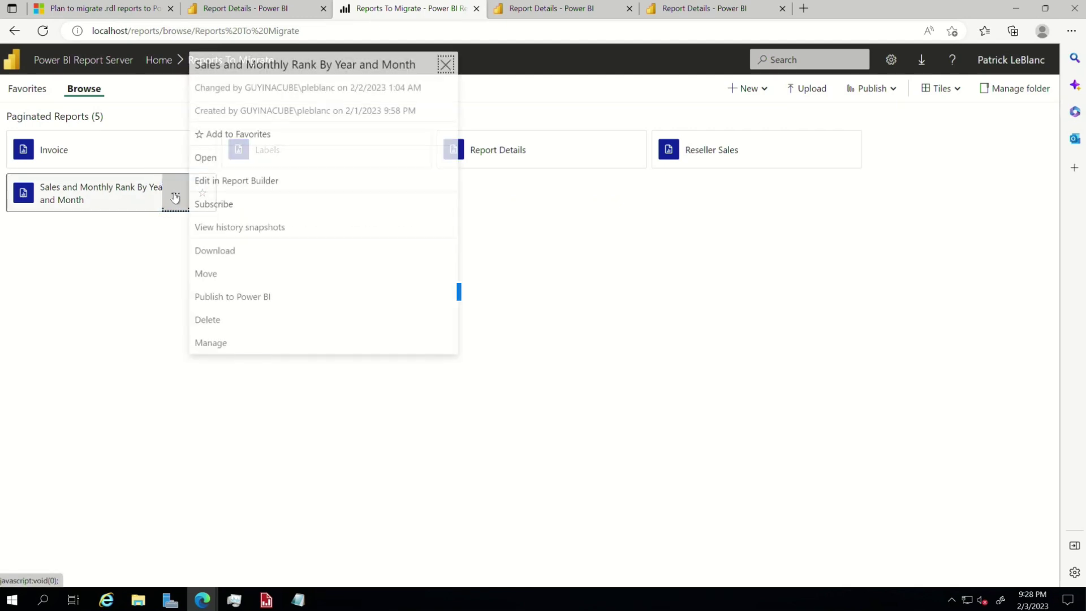
{"action": "left_click", "coordinate": [260, 299]}
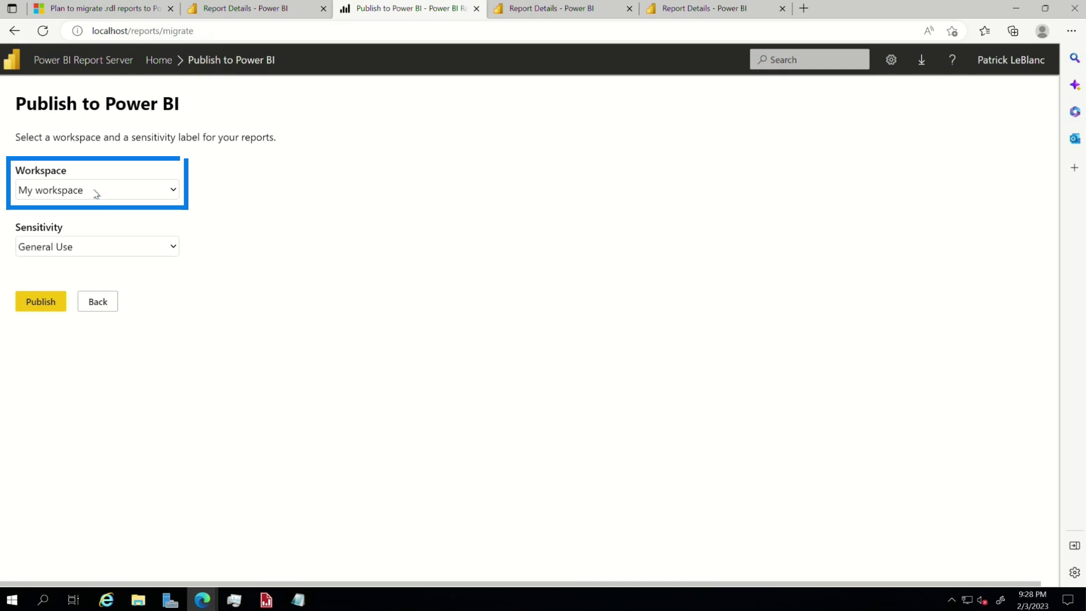
{"action": "left_click", "coordinate": [96, 194]}
{"action": "key", "text": "Escape"}
{"action": "left_click", "coordinate": [43, 300]}
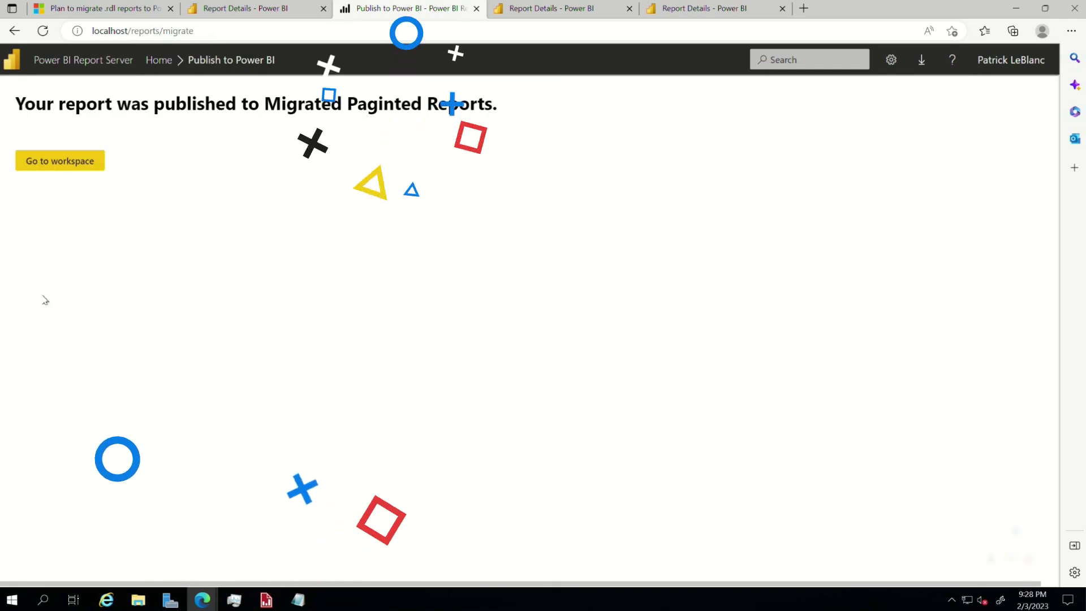
{"action": "left_click", "coordinate": [562, 8]}
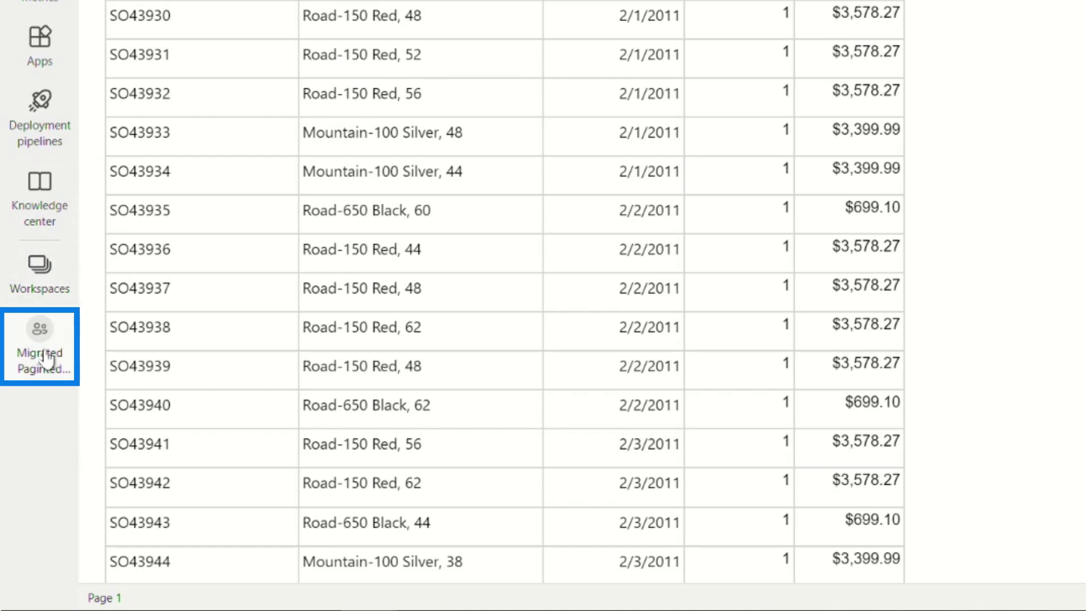
Step: Open Sales and Monthly Rank in the Migrated Paginted Reports workspace and expand 2014 into months
{"action": "left_click", "coordinate": [47, 357]}
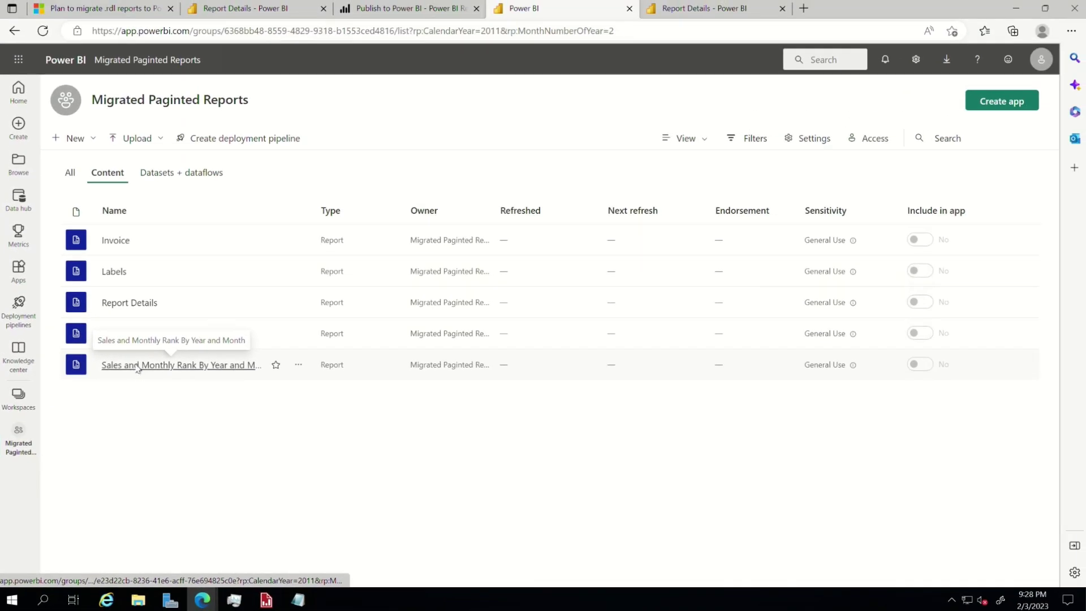
{"action": "left_click", "coordinate": [237, 235]}
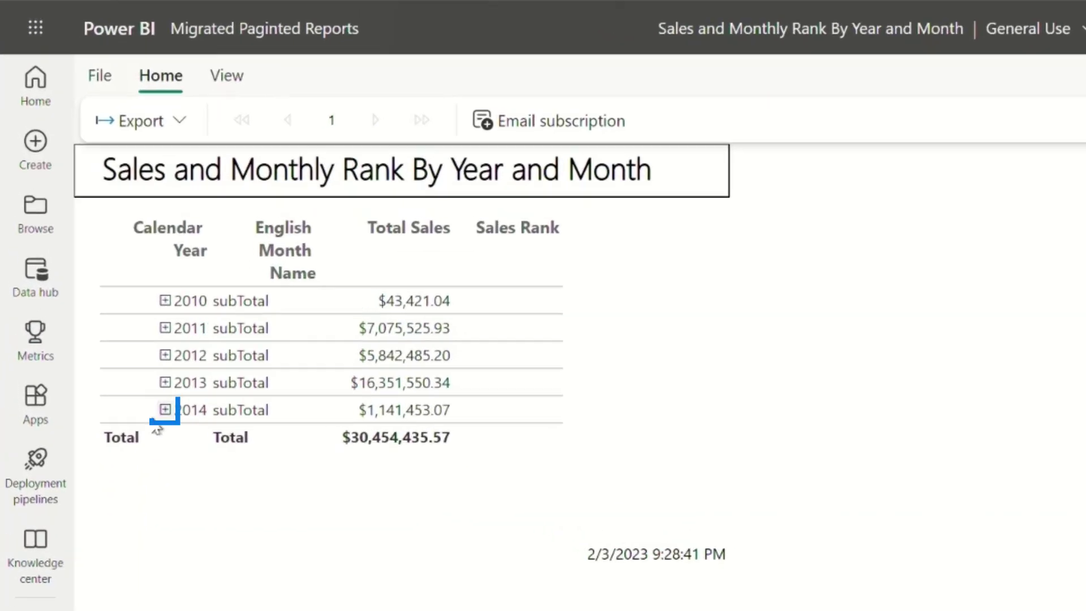
{"action": "left_click", "coordinate": [167, 413]}
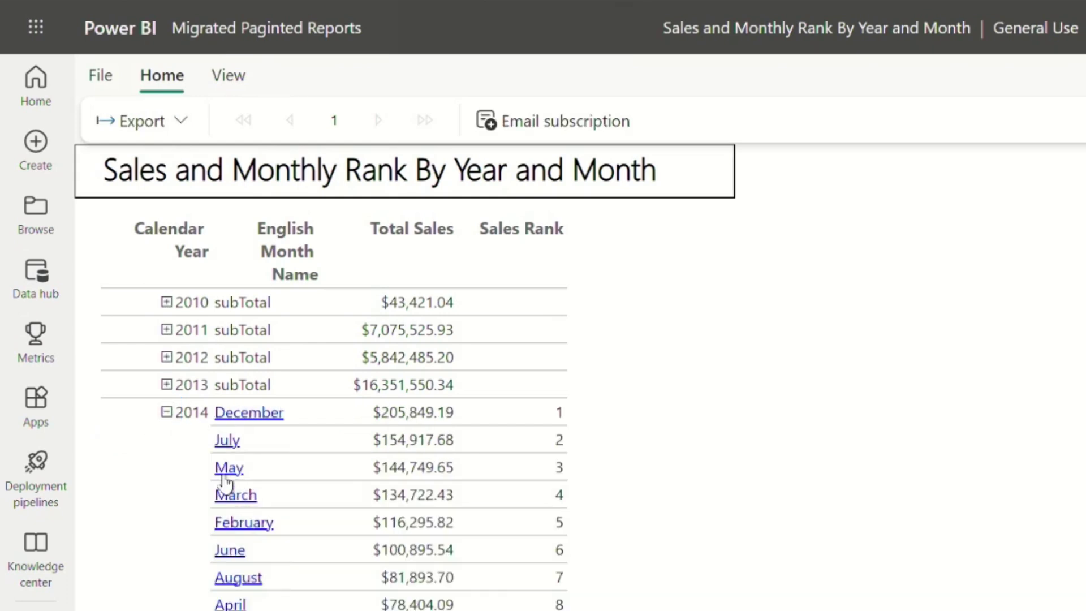